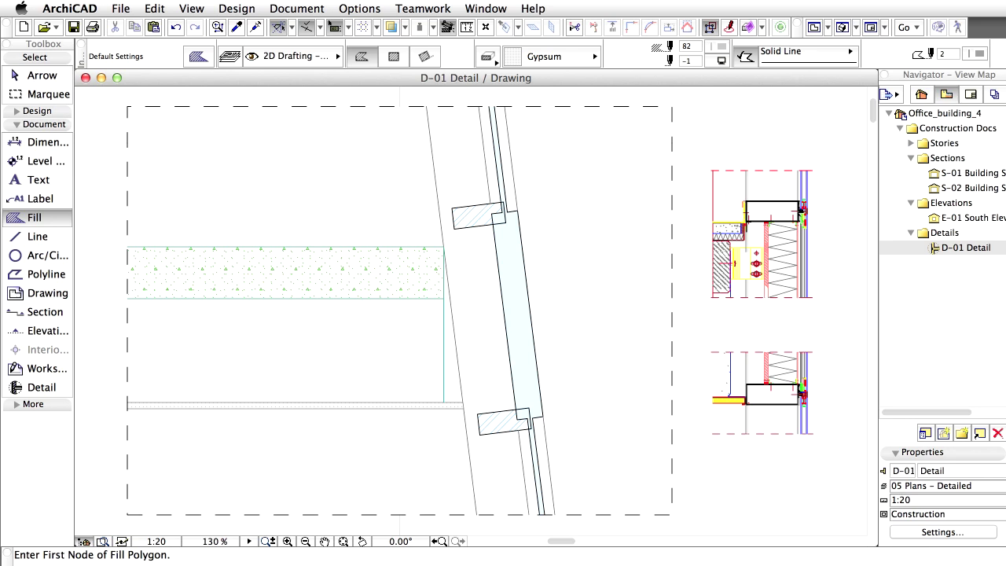
# Open the 1. Story floor plan from the Project Map and expand the Toolbox's More tools
pyautogui.click(924, 96)
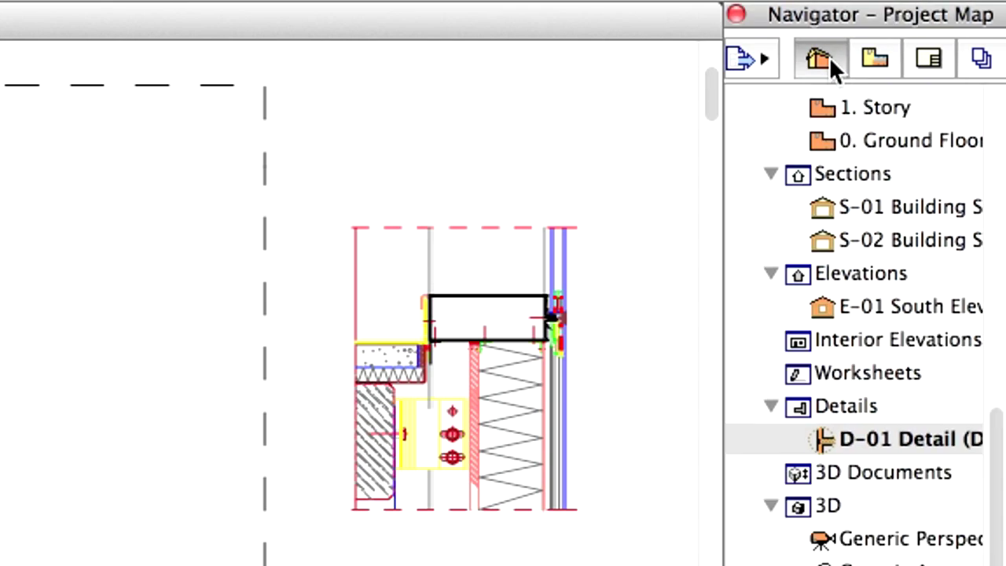
pyautogui.scroll(2, 869, 141)
pyautogui.scroll(2, 874, 161)
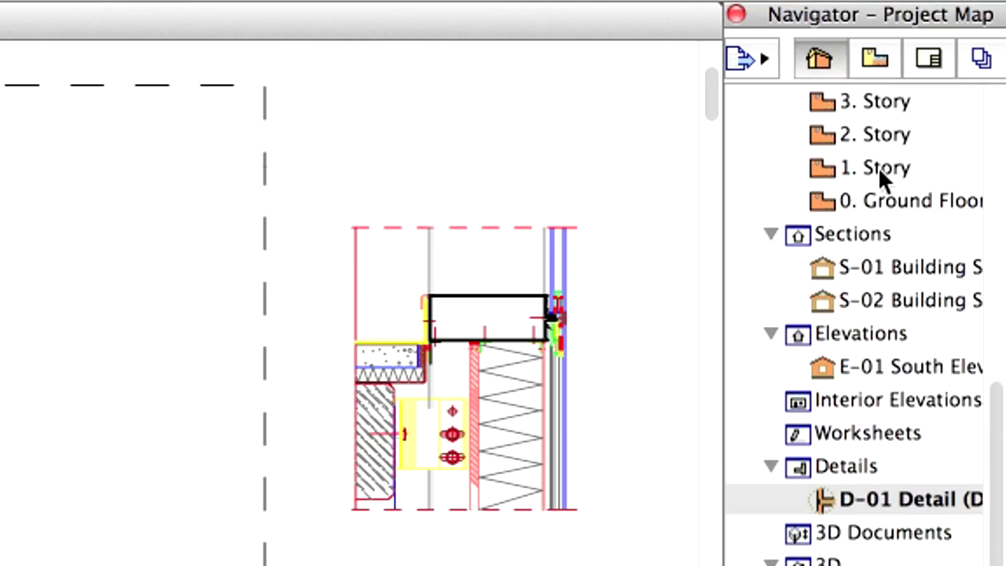
pyautogui.doubleClick(888, 168)
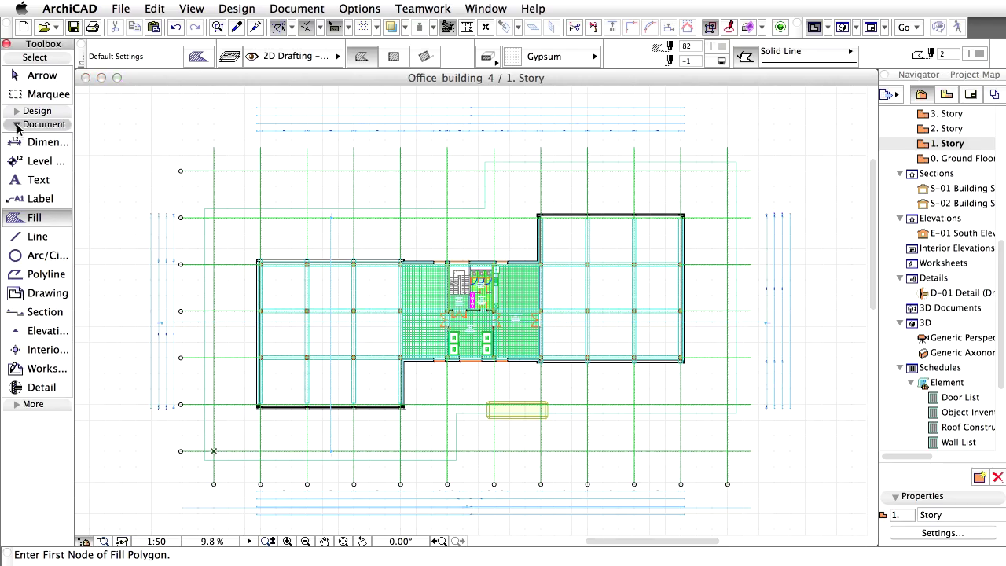
pyautogui.click(17, 124)
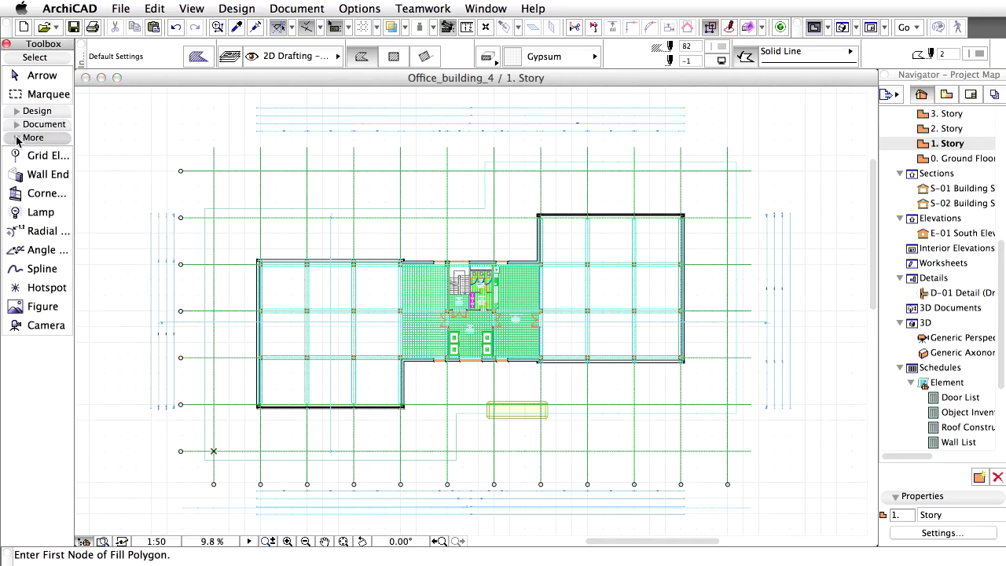
# Apply Camera Settings defaults of Camera Z 1800 and Target Z 45000
pyautogui.doubleClick(62, 327)
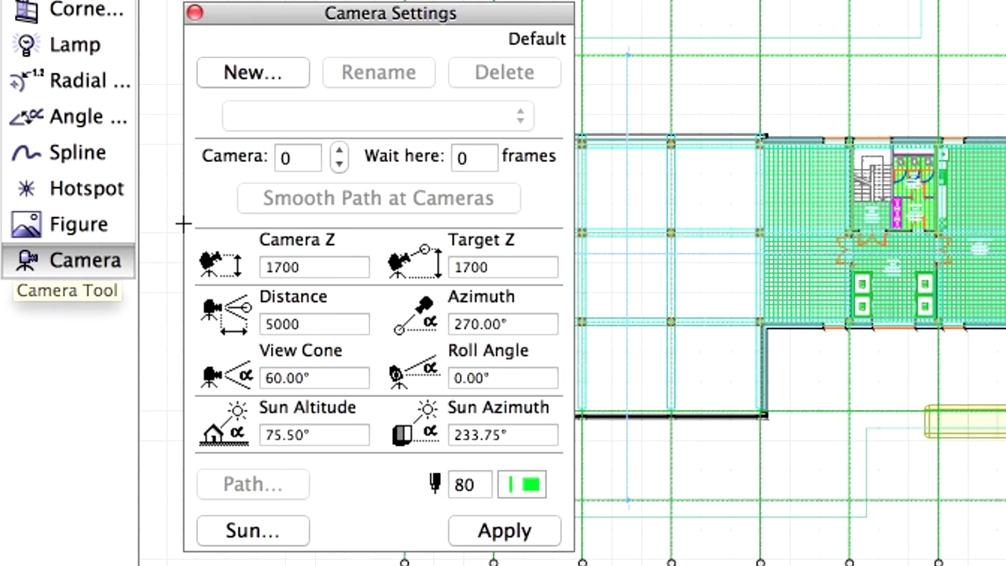
pyautogui.click(267, 263)
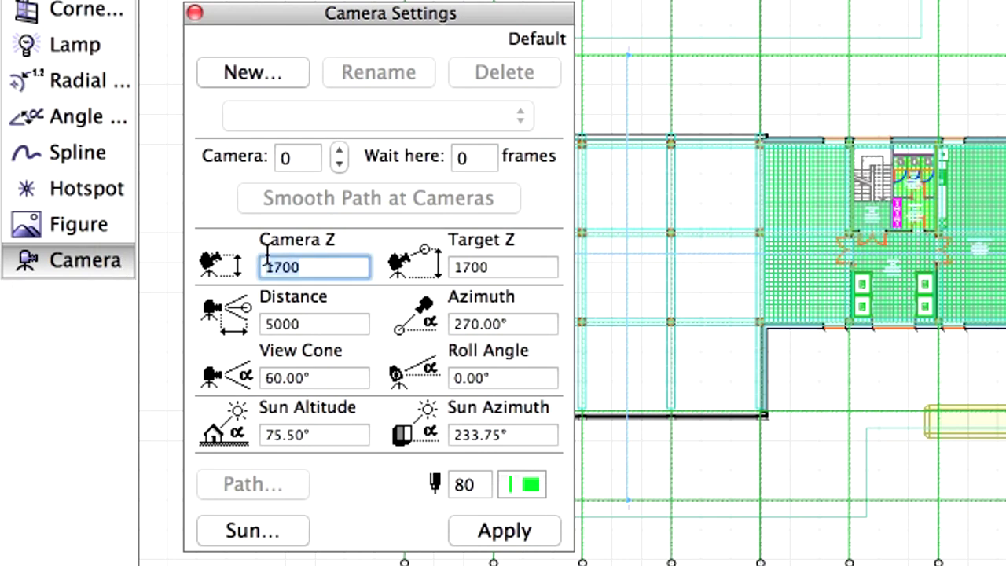
pyautogui.doubleClick(312, 260)
pyautogui.write('1800')
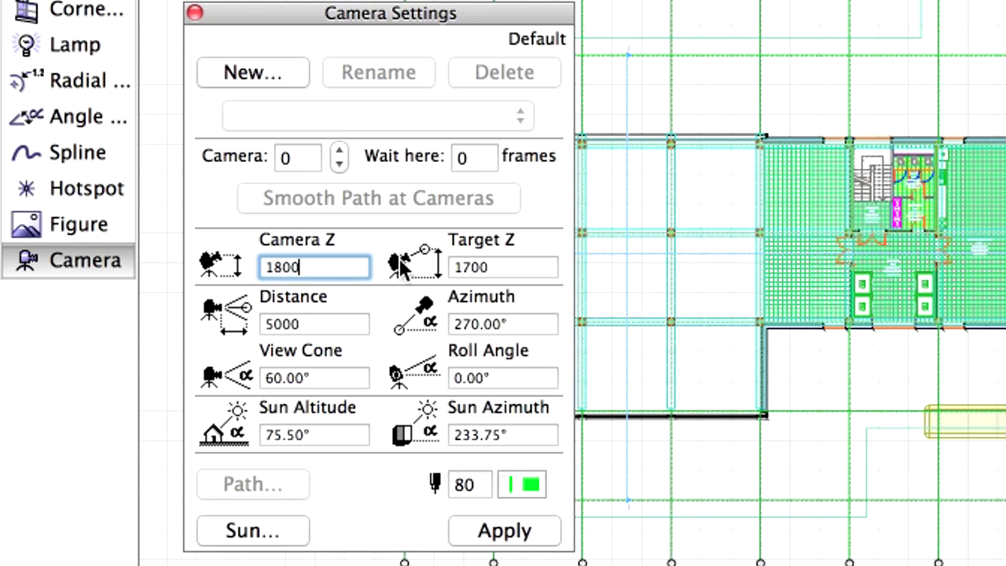
pyautogui.click(461, 267)
pyautogui.write('45000')
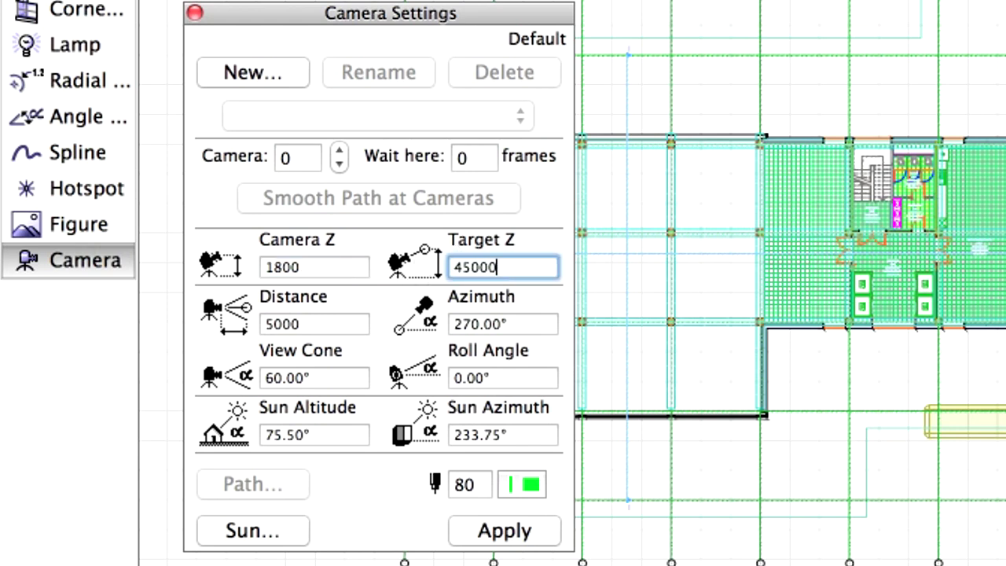
pyautogui.click(542, 534)
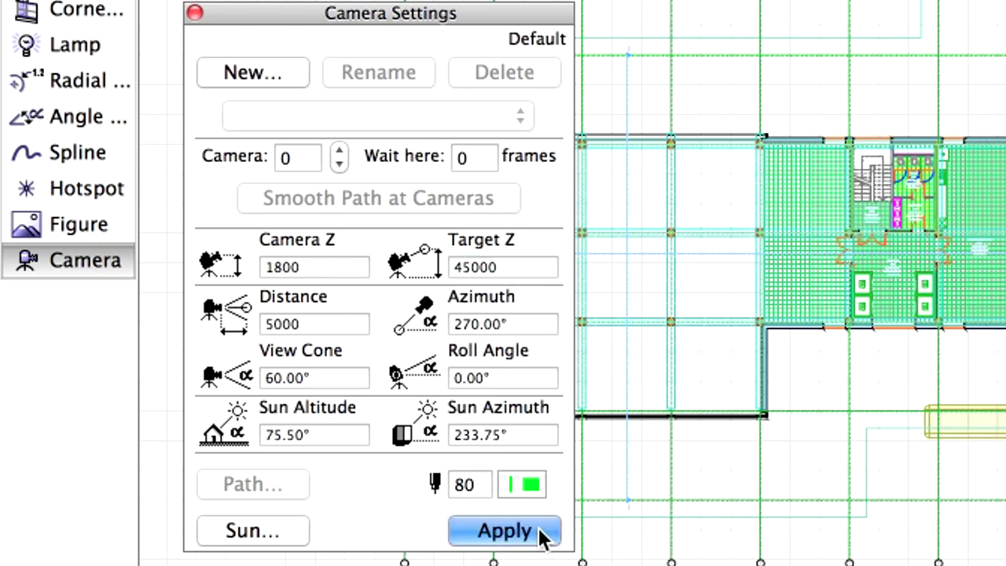
# Place a camera south-east of the building, aimed back toward it
pyautogui.moveTo(229, 206); pyautogui.dragTo(206, 52)
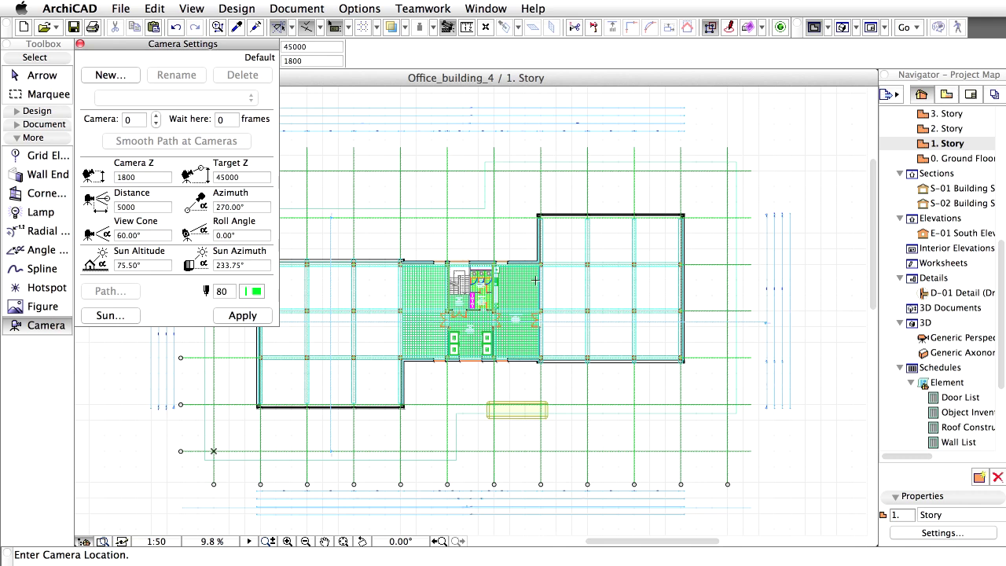
pyautogui.scroll(-1, 605, 301)
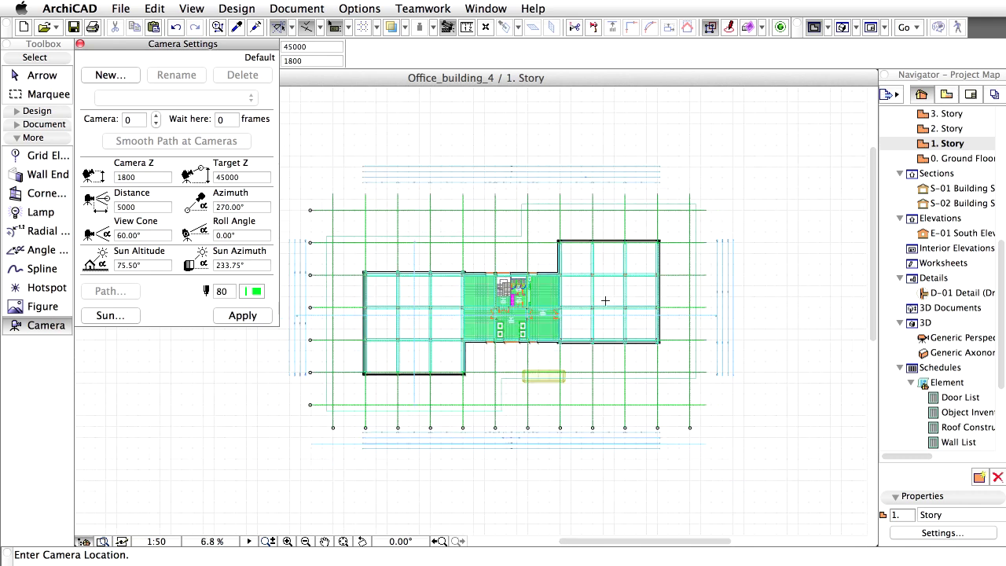
pyautogui.scroll(-1, 605, 301)
pyautogui.scroll(-3, 680, 359)
pyautogui.hscroll(2, 679, 359)
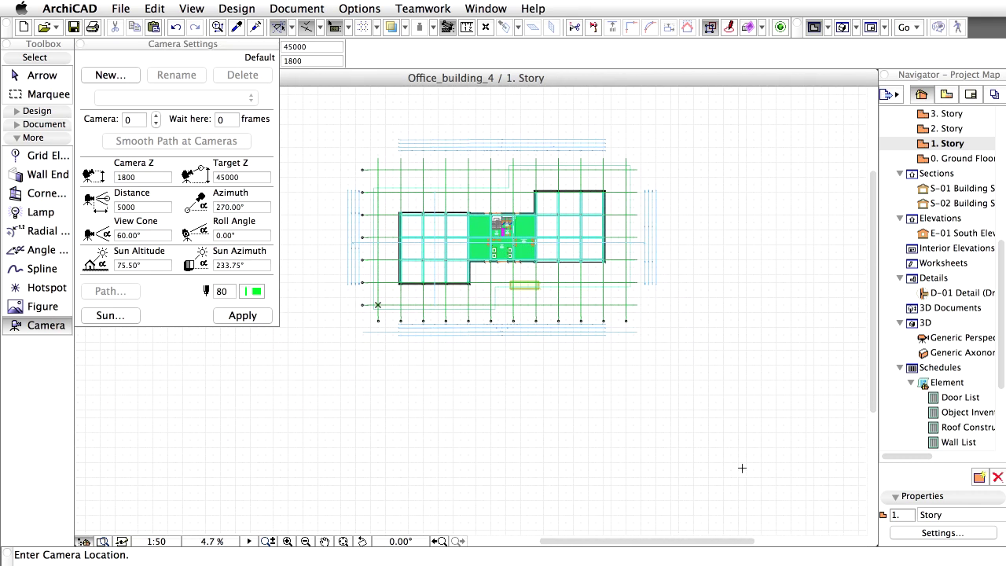
pyautogui.click(705, 454)
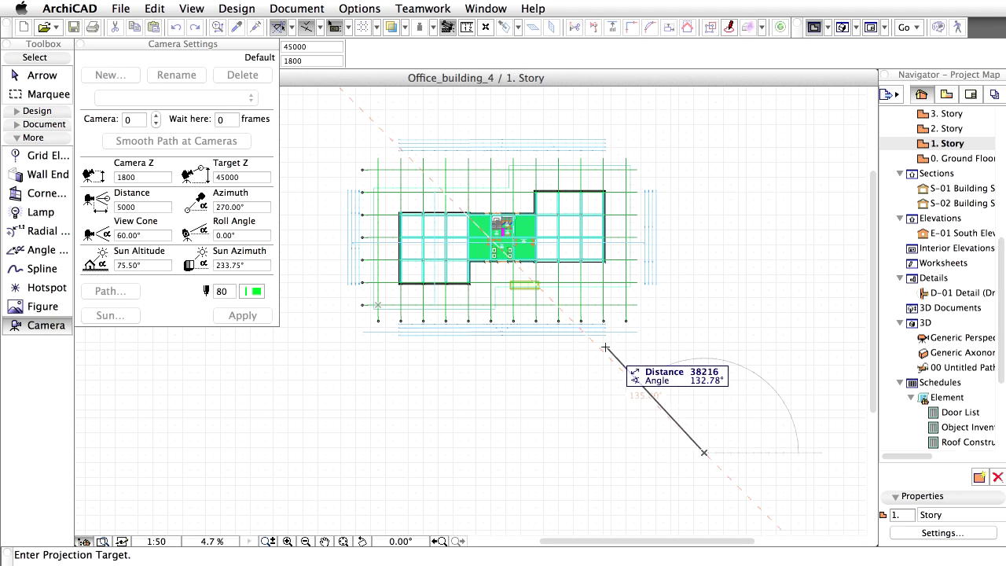
pyautogui.click(488, 272)
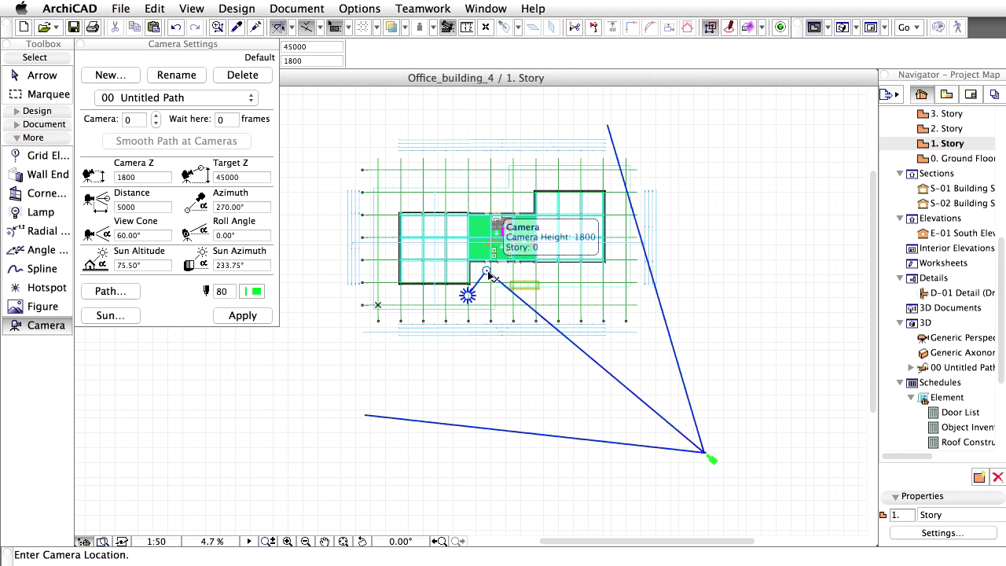
# Expand 00 Untitled Path in the Navigator to show Camera 1
pyautogui.scroll(-3, 904, 306)
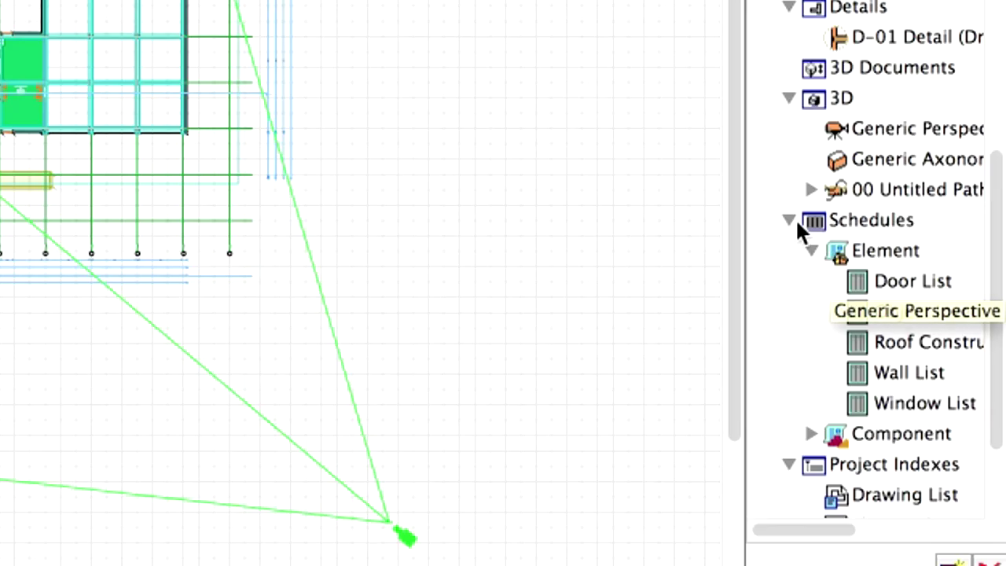
pyautogui.click(901, 303)
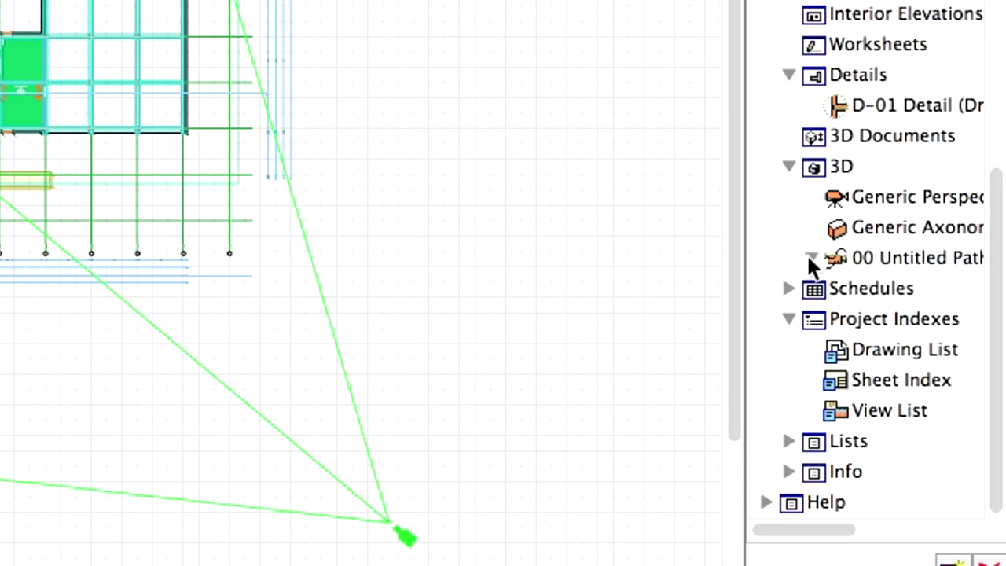
pyautogui.click(811, 257)
pyautogui.click(884, 290)
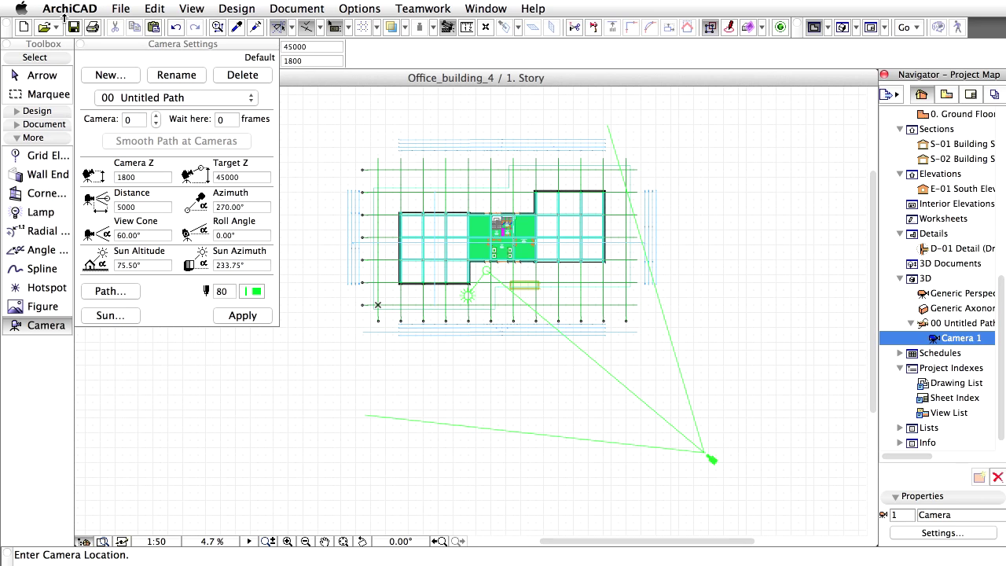
# Close Camera Settings and confirm 3D Window Settings with OpenGL shading and transparency on
pyautogui.click(82, 44)
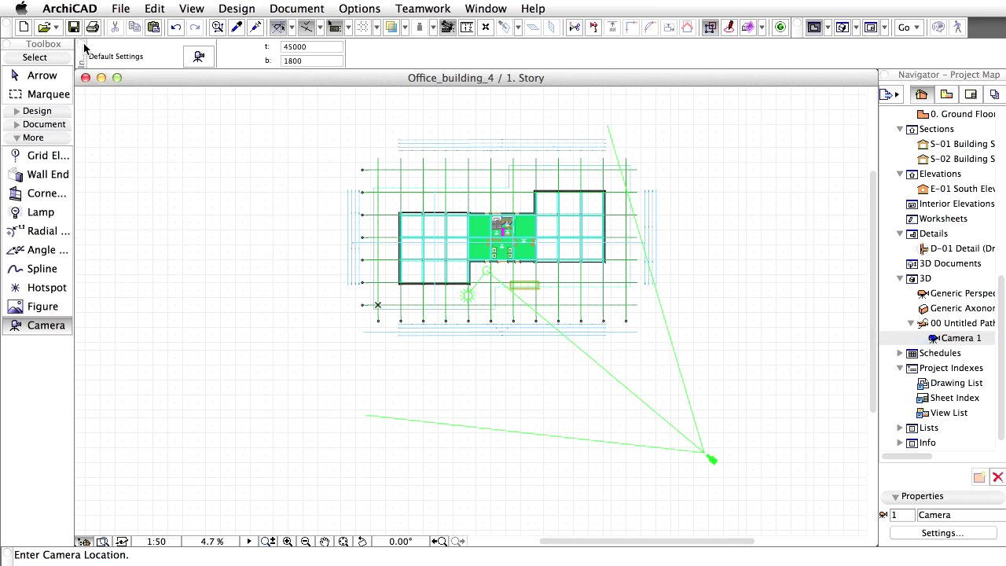
pyautogui.click(192, 8)
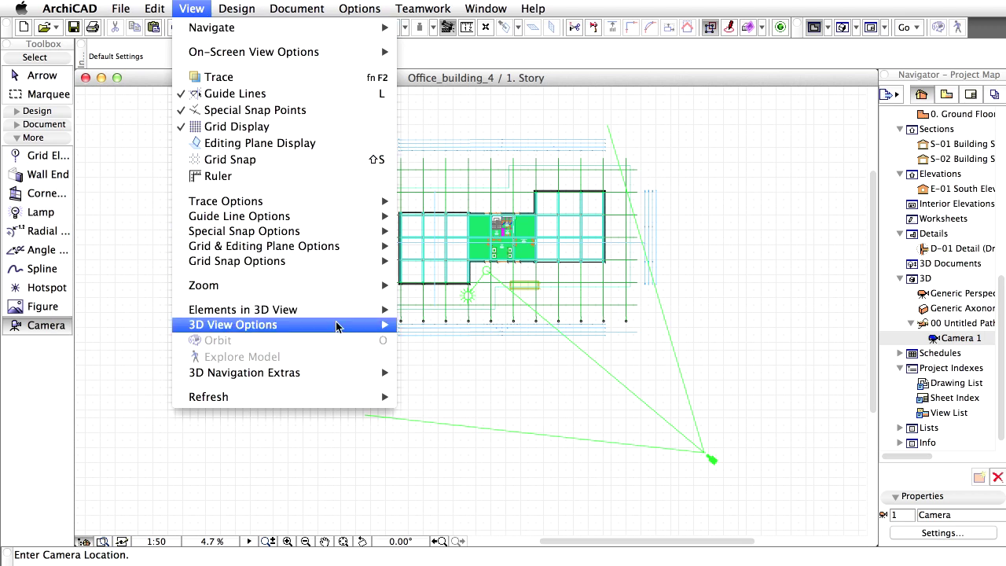
pyautogui.moveTo(203, 244)
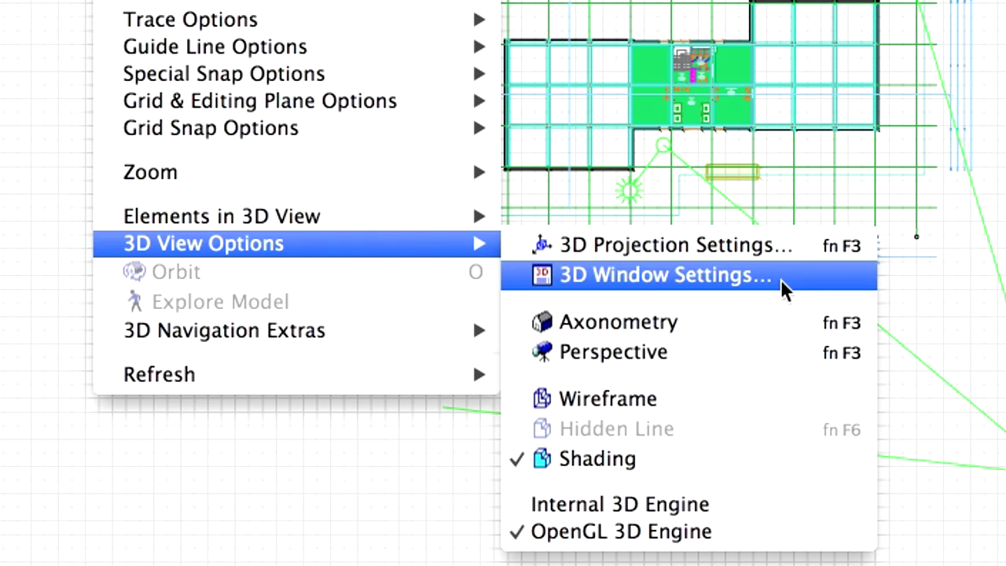
pyautogui.click(780, 279)
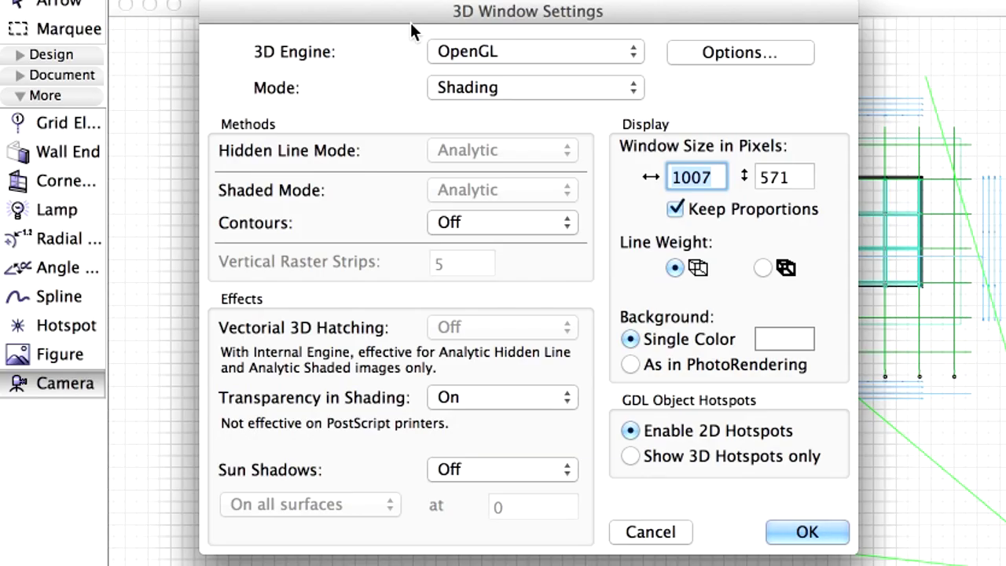
pyautogui.click(536, 397)
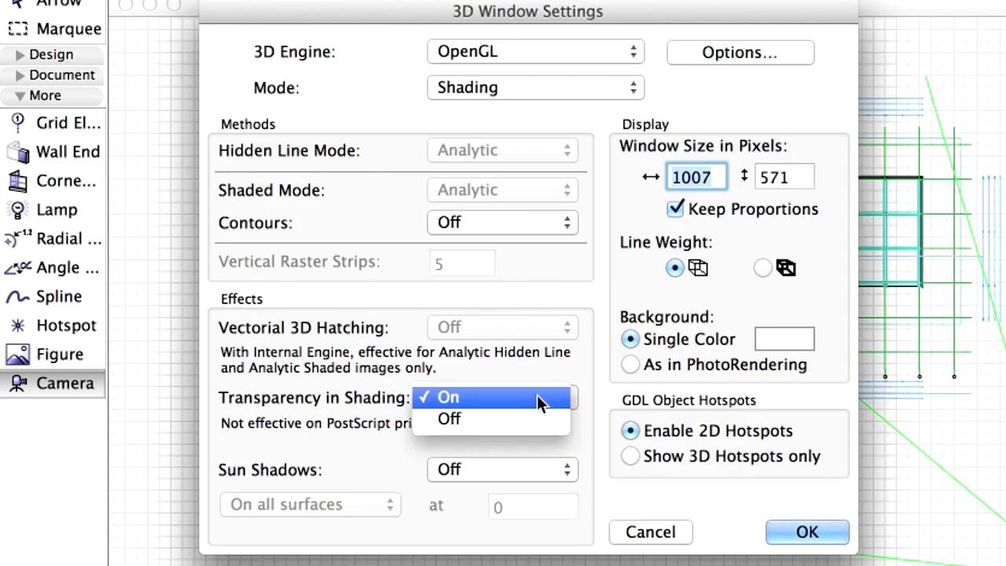
pyautogui.click(537, 397)
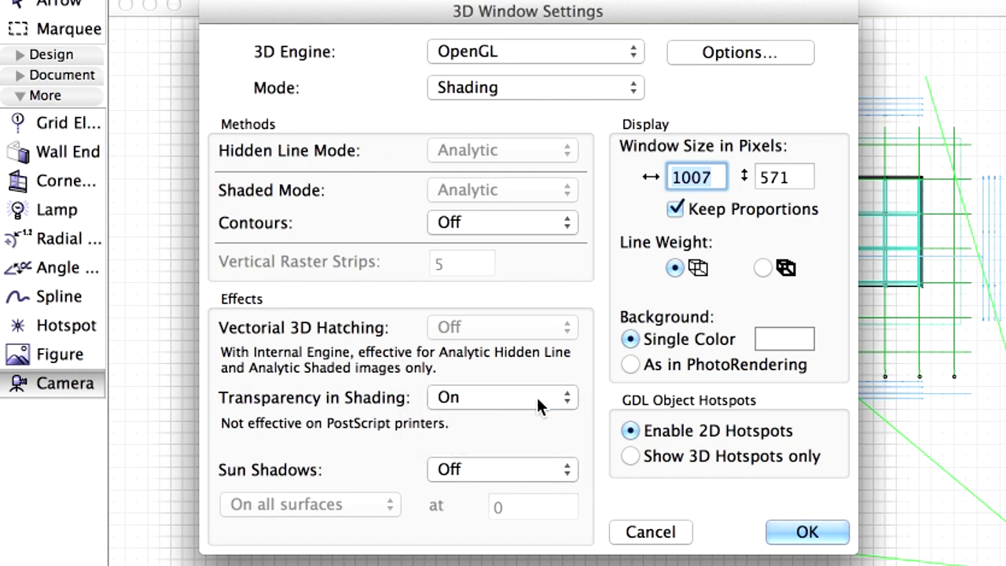
pyautogui.click(807, 533)
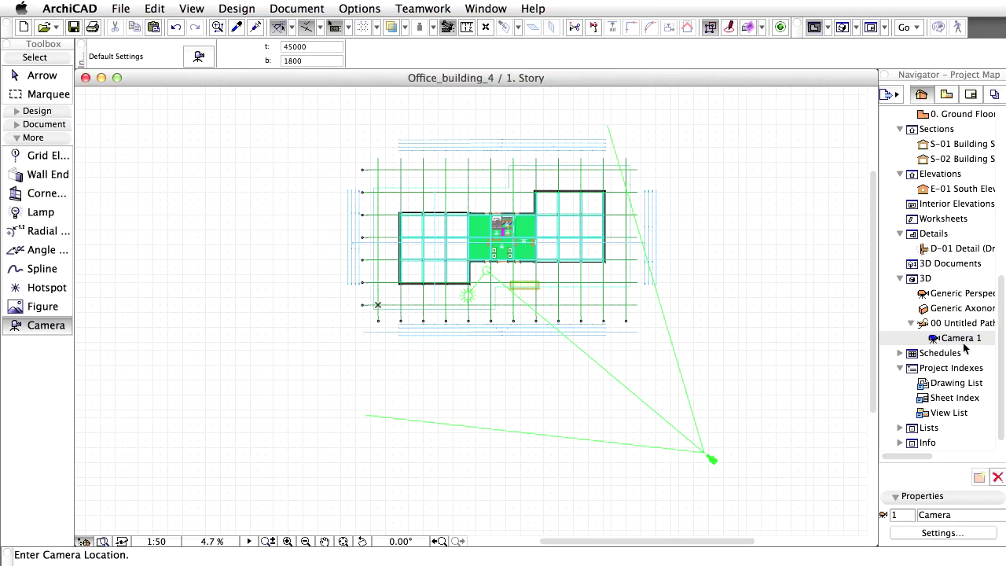
# Move Camera 1 farther out south-east of the tower and view it in 3D
pyautogui.click(967, 339)
pyautogui.doubleClick(967, 338)
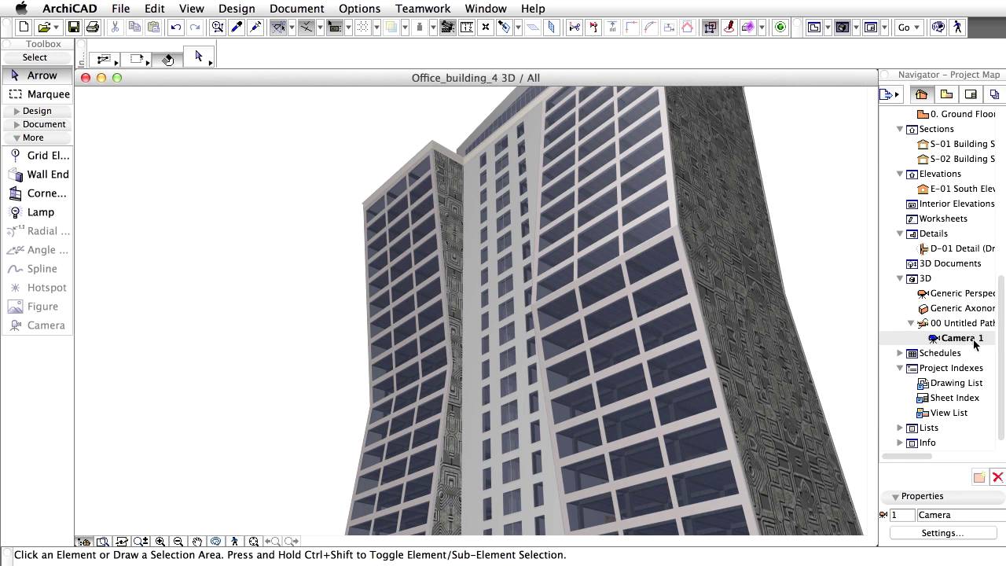
pyautogui.click(815, 27)
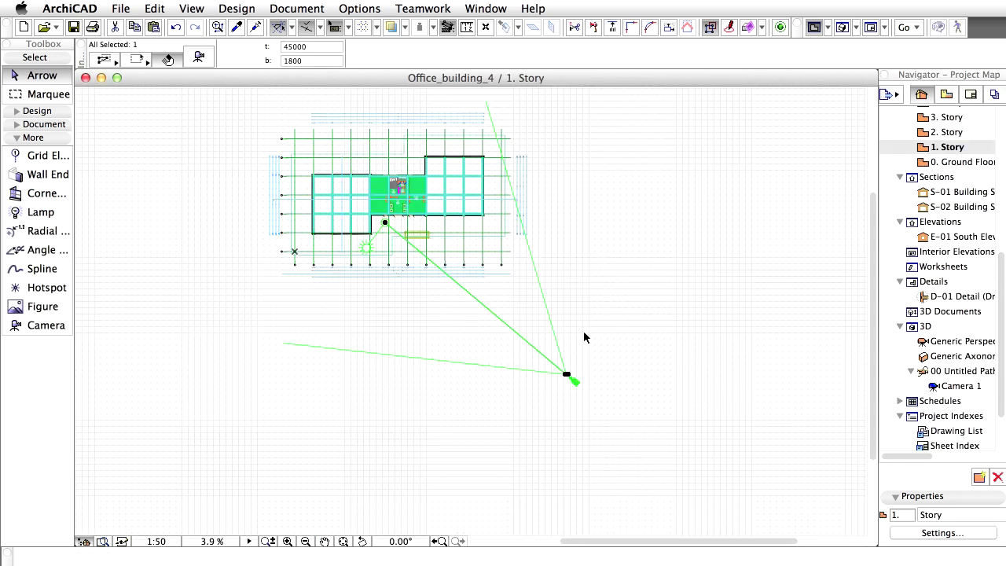
pyautogui.click(567, 374)
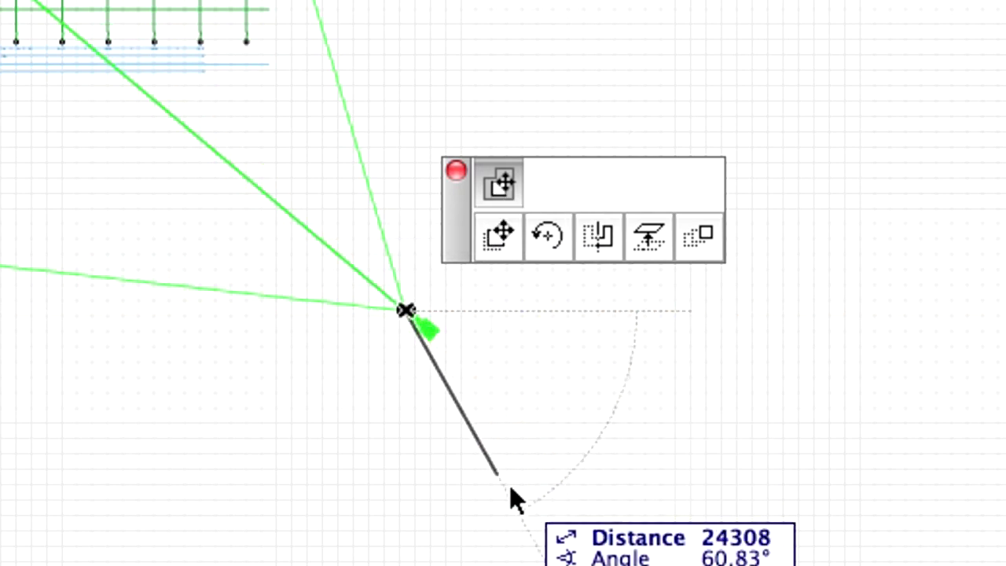
pyautogui.click(518, 444)
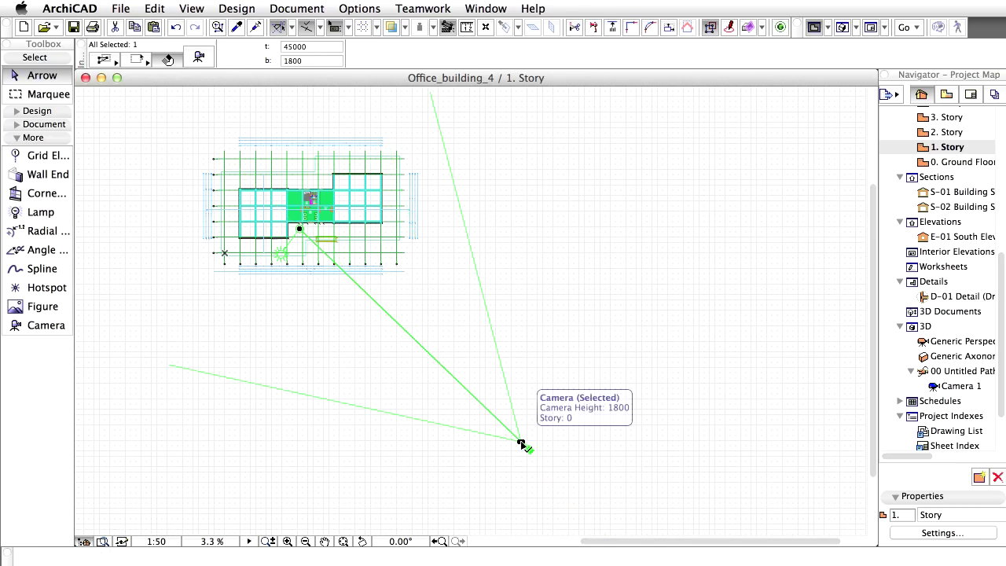
pyautogui.press('F3')
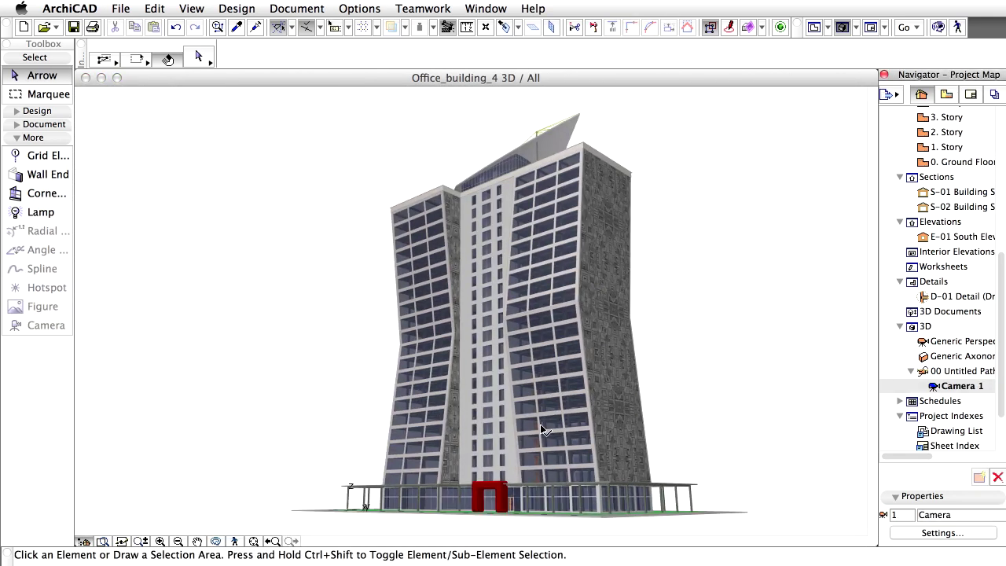
# Orbit the tower in 3D and use Modify this Camera to Current view on Camera 1
pyautogui.keyDown('shift'); pyautogui.moveTo(540, 429); pyautogui.dragTo(627, 427, button='middle'); pyautogui.keyUp('shift')
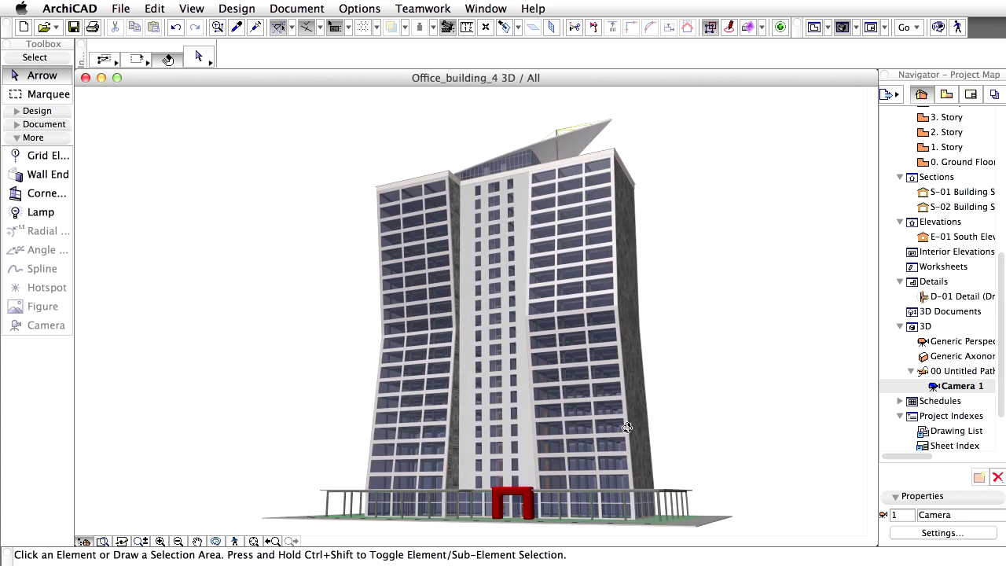
pyautogui.moveTo(627, 427)
pyautogui.keyDown('shift'); pyautogui.mouseDown(button='middle')
pyautogui.moveTo(620, 401)
pyautogui.moveTo(625, 417)
pyautogui.mouseUp(button='middle'); pyautogui.keyUp('shift')
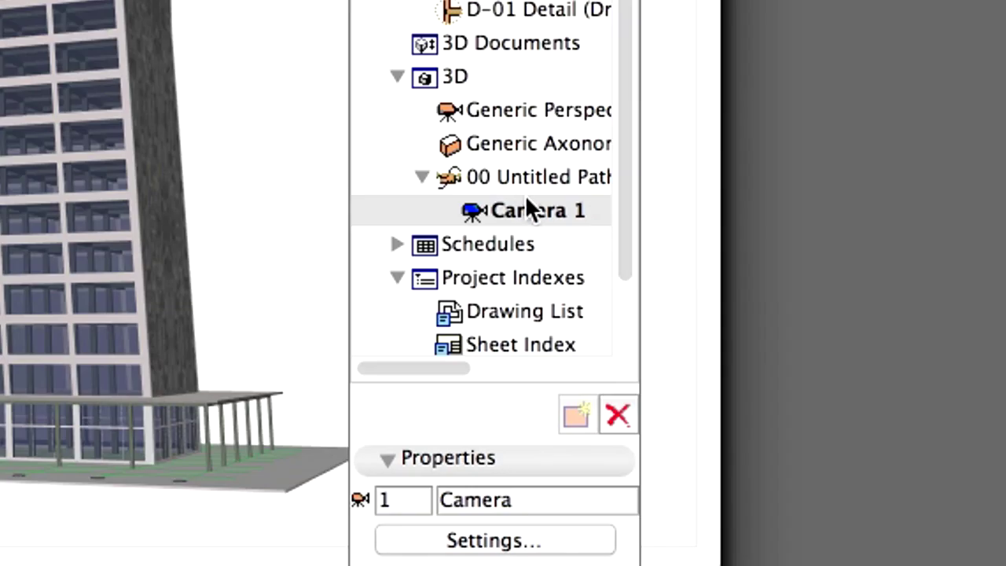
pyautogui.rightClick(527, 199)
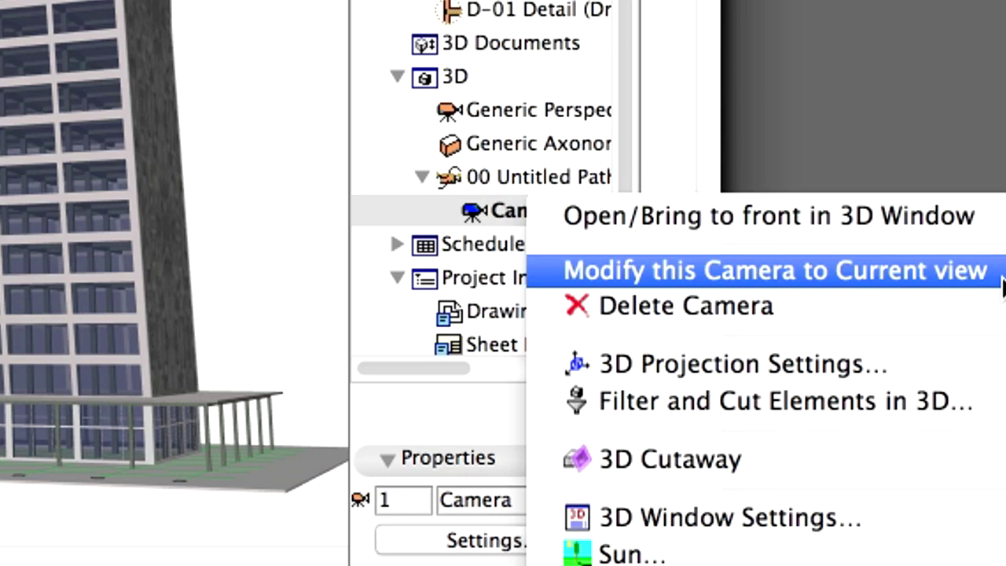
pyautogui.click(1002, 271)
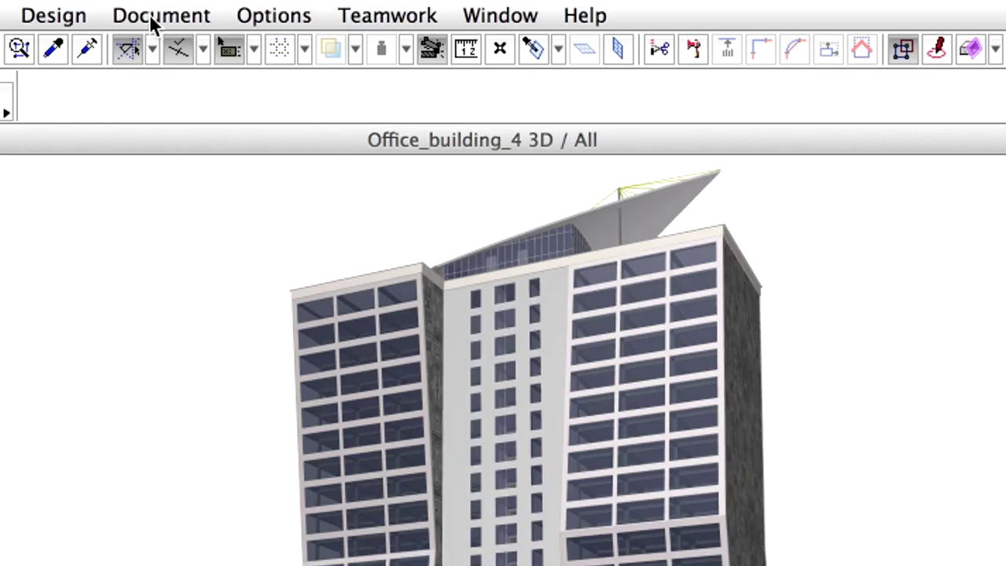
pyautogui.click(154, 18)
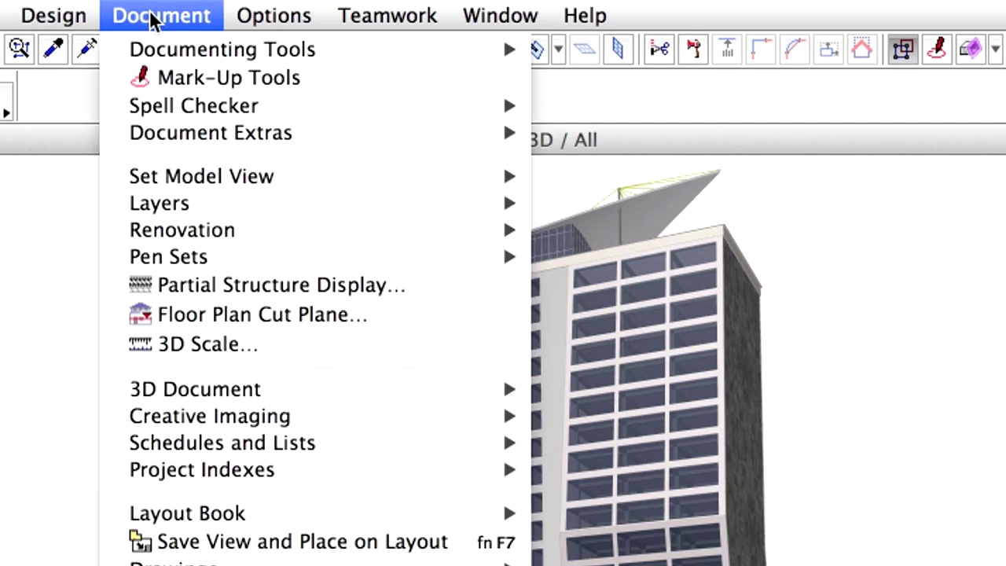
pyautogui.moveTo(210, 416)
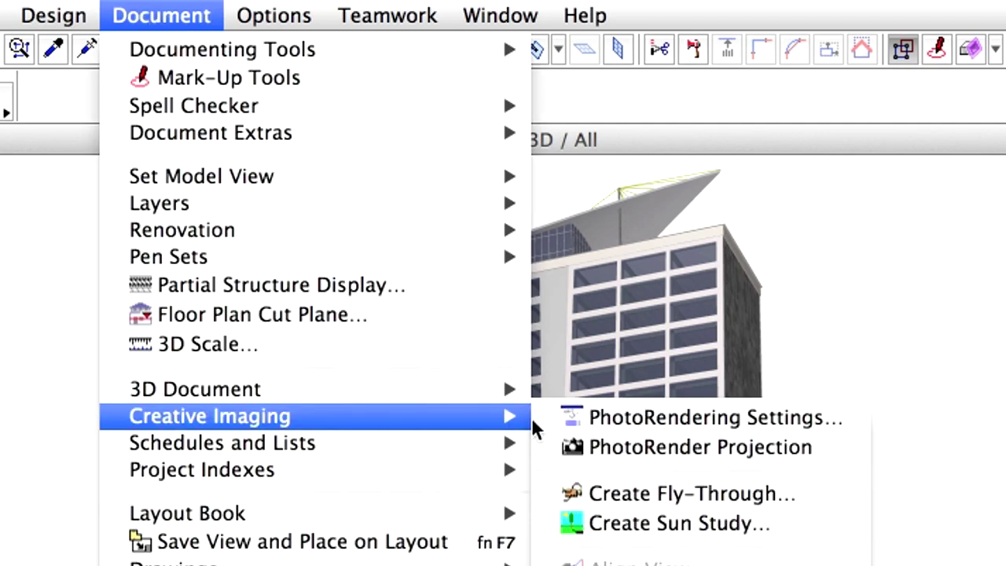
# Keep LightWorks, size the render to the 3D window, and turn off Sun and Camera lights
pyautogui.click(840, 429)
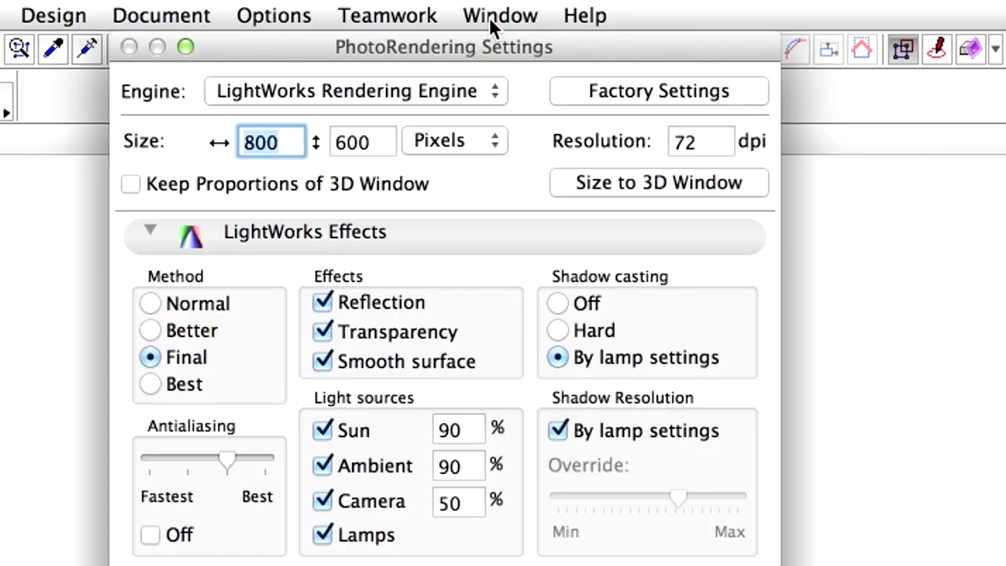
pyautogui.click(488, 102)
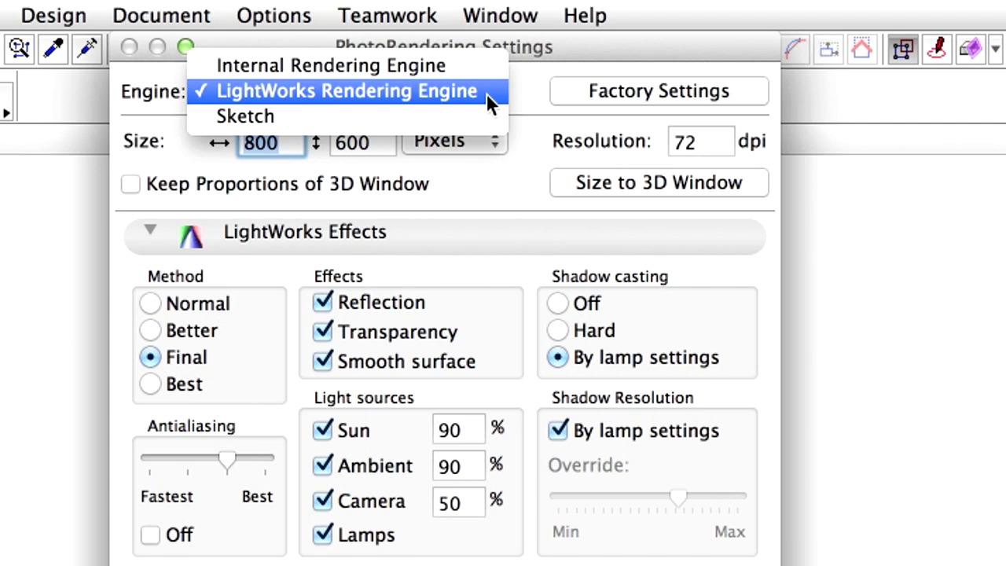
pyautogui.click(486, 93)
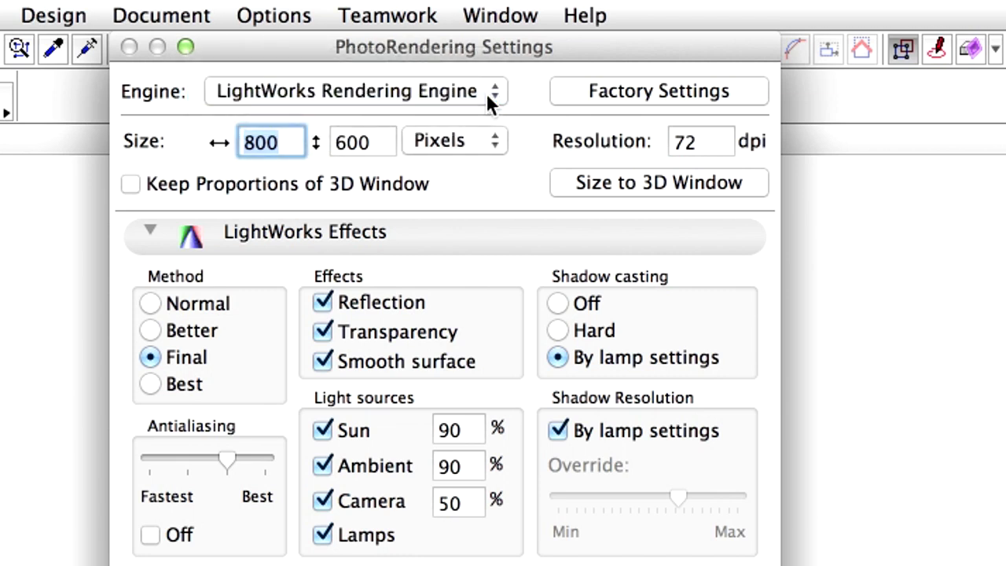
pyautogui.click(712, 198)
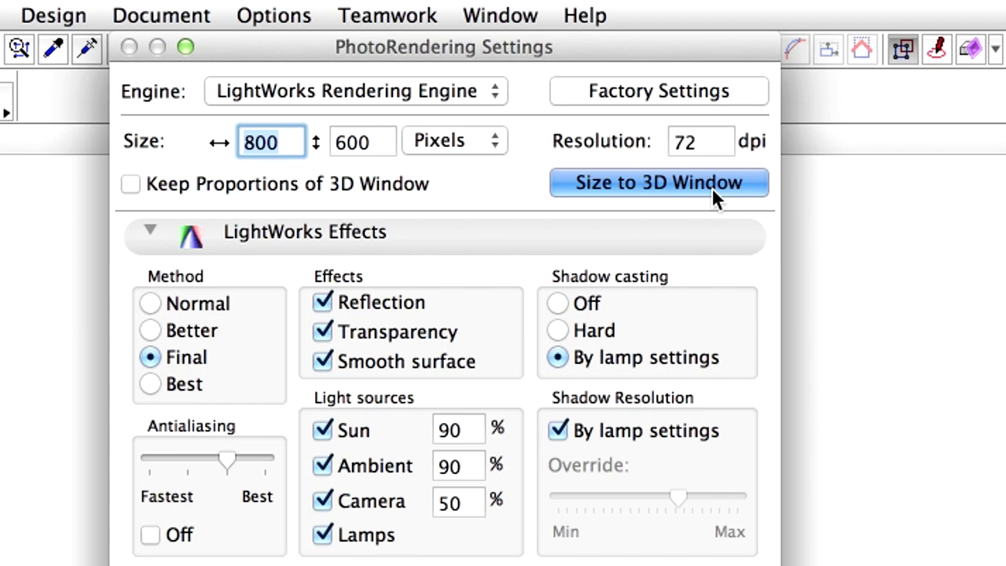
pyautogui.click(323, 431)
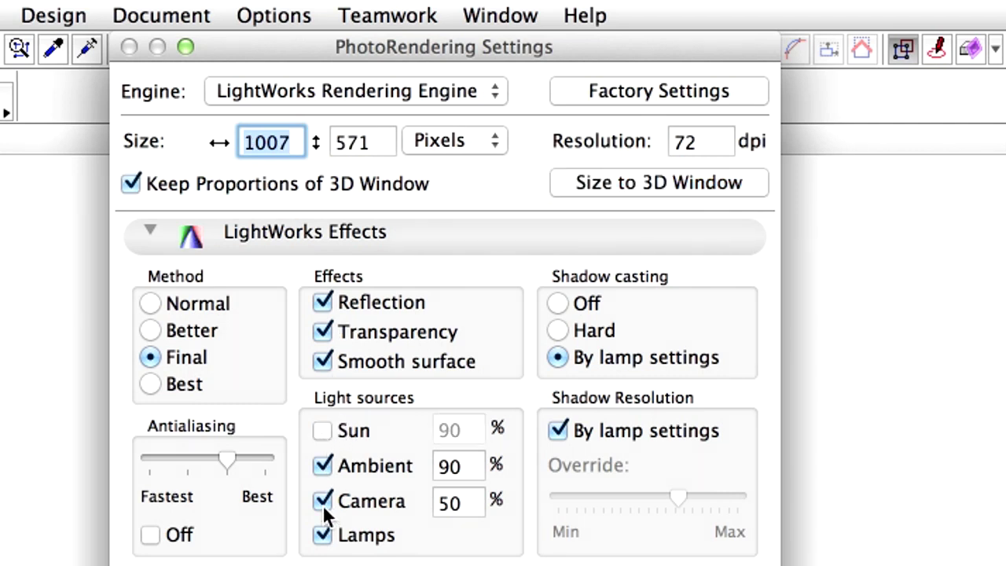
pyautogui.click(324, 503)
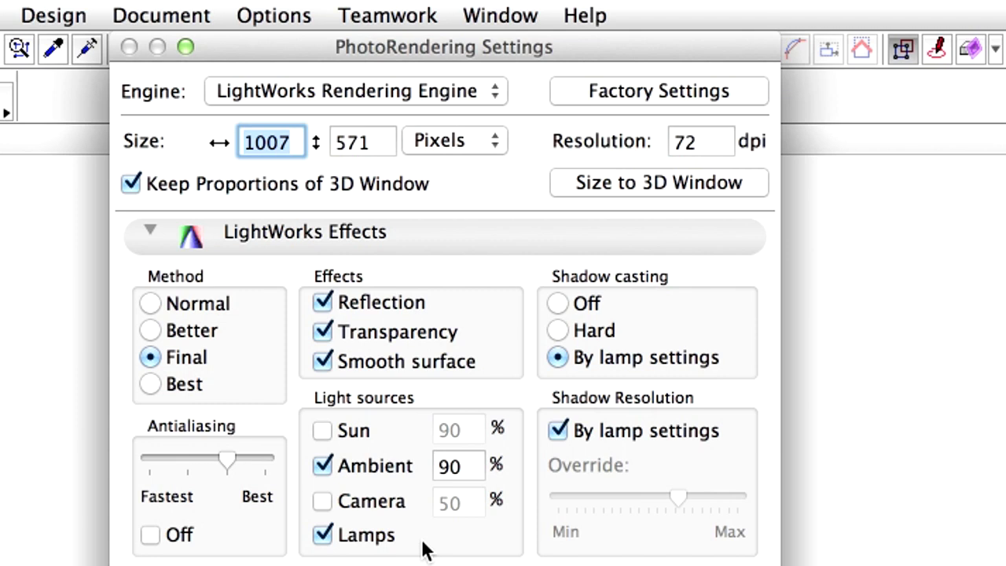
pyautogui.click(156, 231)
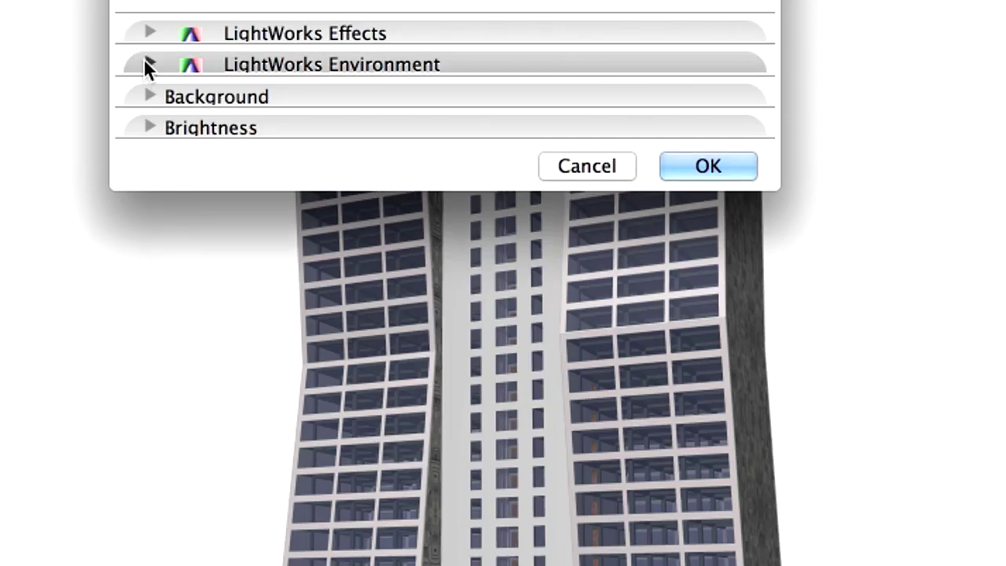
# Turn off internal-engine background rendering and set the Background shader to Image
pyautogui.click(147, 67)
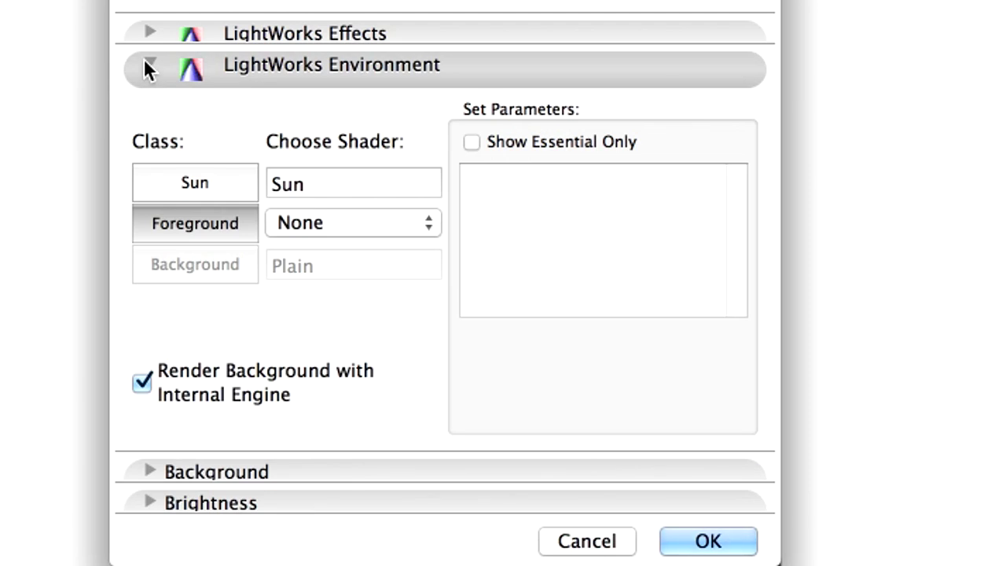
pyautogui.click(205, 391)
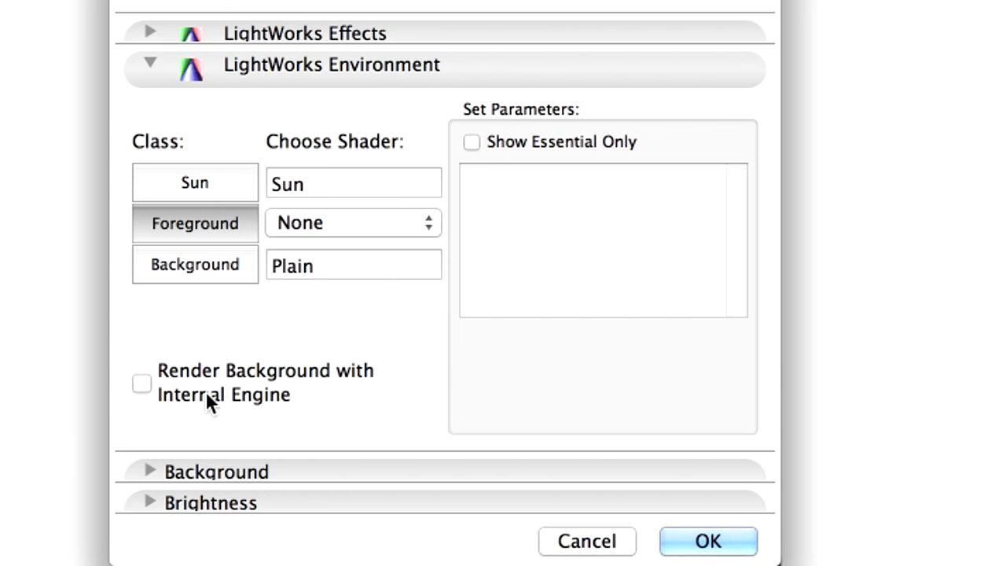
pyautogui.click(234, 265)
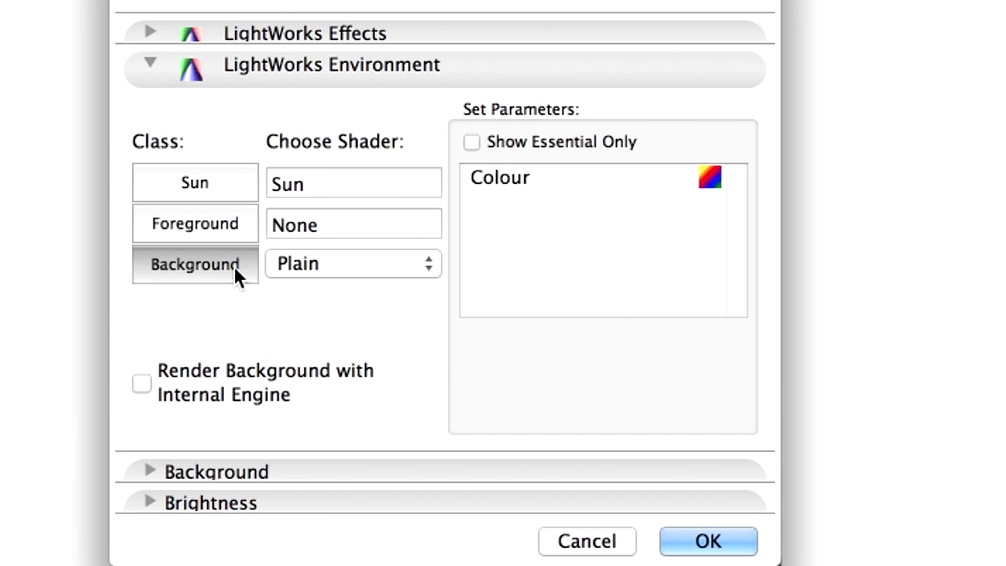
pyautogui.click(342, 263)
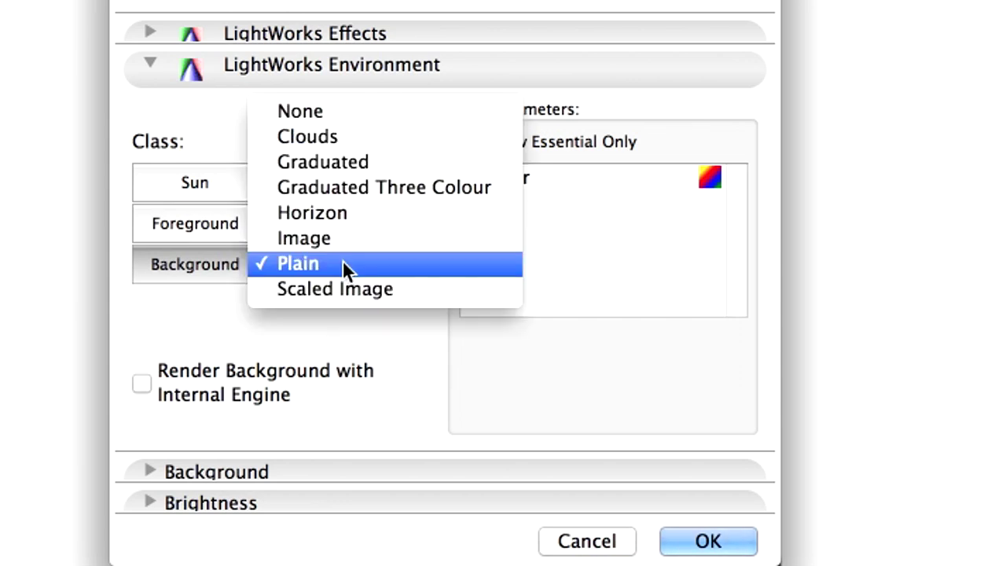
pyautogui.click(389, 244)
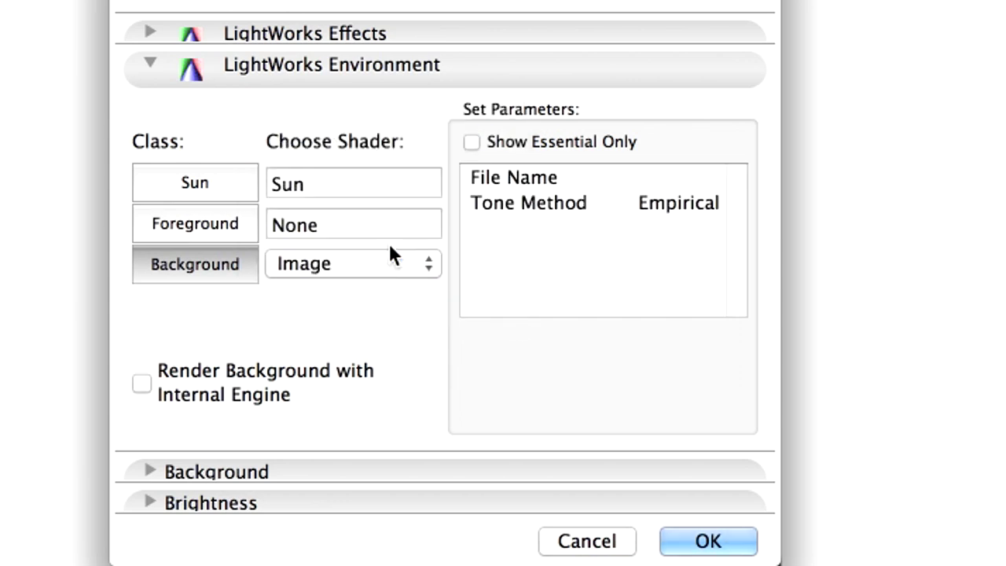
pyautogui.click(517, 183)
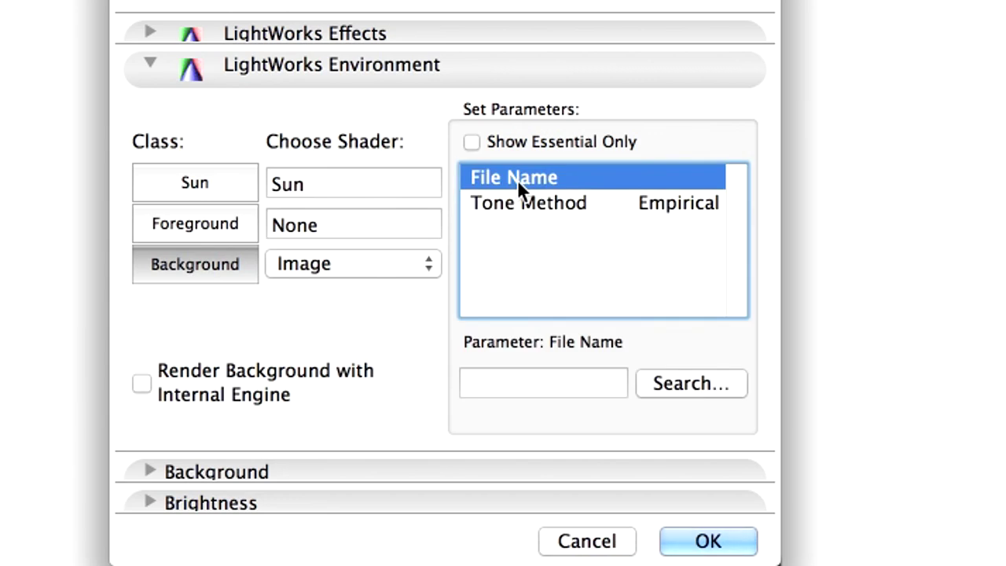
# Choose Sky_clouds_2.jpg from the Simple 1024x768 17 library folder as the background file
pyautogui.click(716, 387)
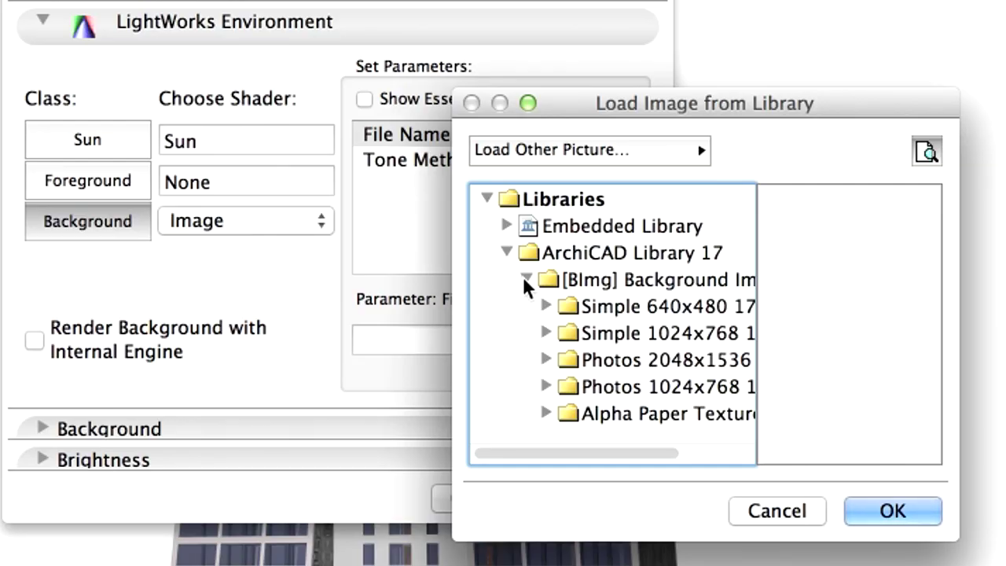
pyautogui.click(650, 332)
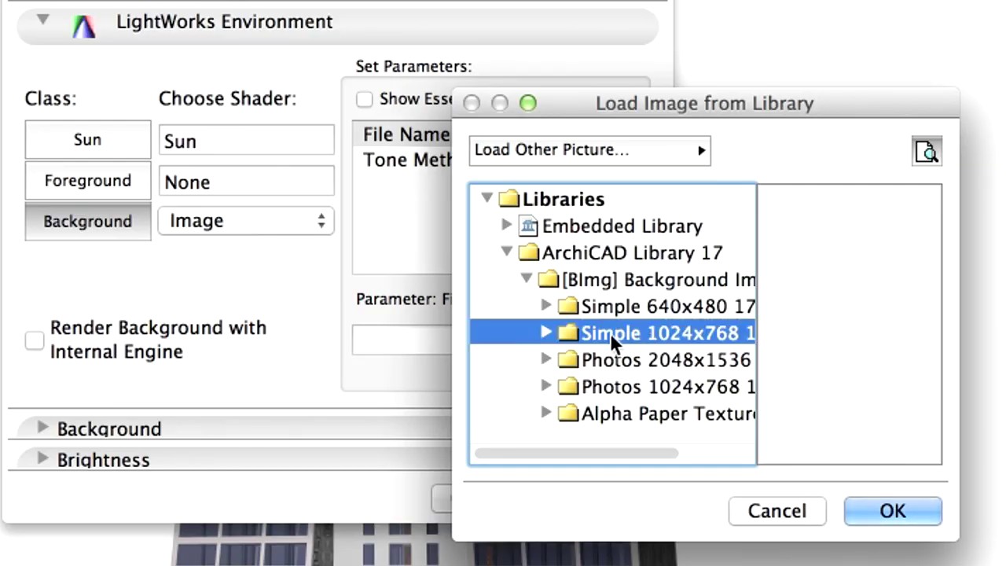
pyautogui.click(545, 333)
pyautogui.click(644, 339)
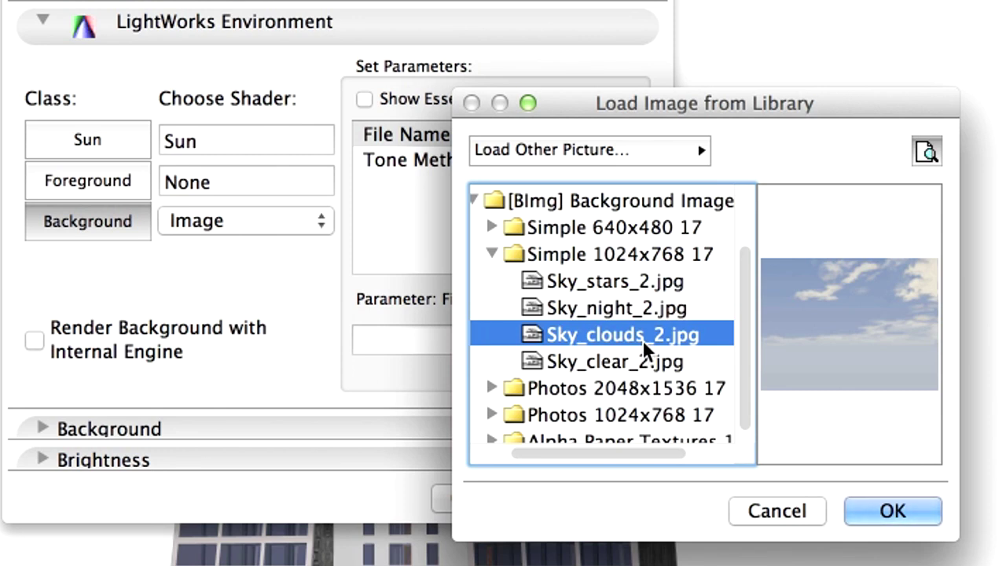
pyautogui.click(904, 508)
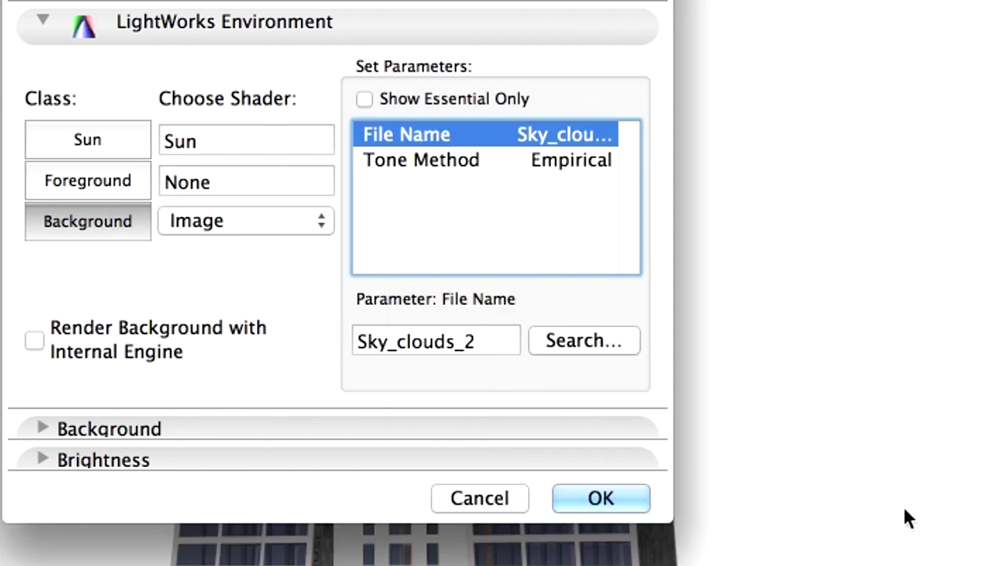
# Apply the photorendering settings and return to the 1. Story floor plan
pyautogui.click(622, 496)
pyautogui.click(814, 29)
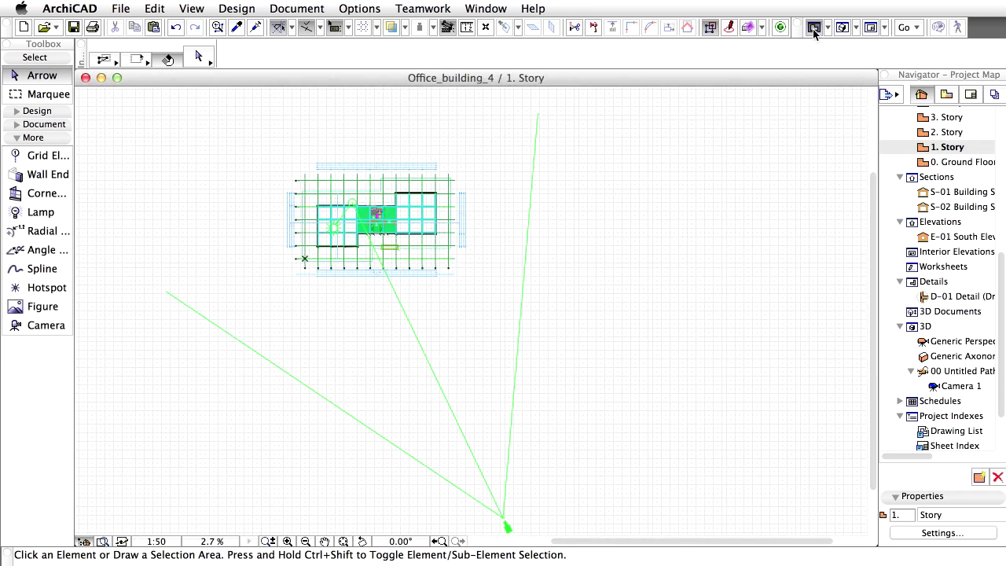
pyautogui.click(957, 148)
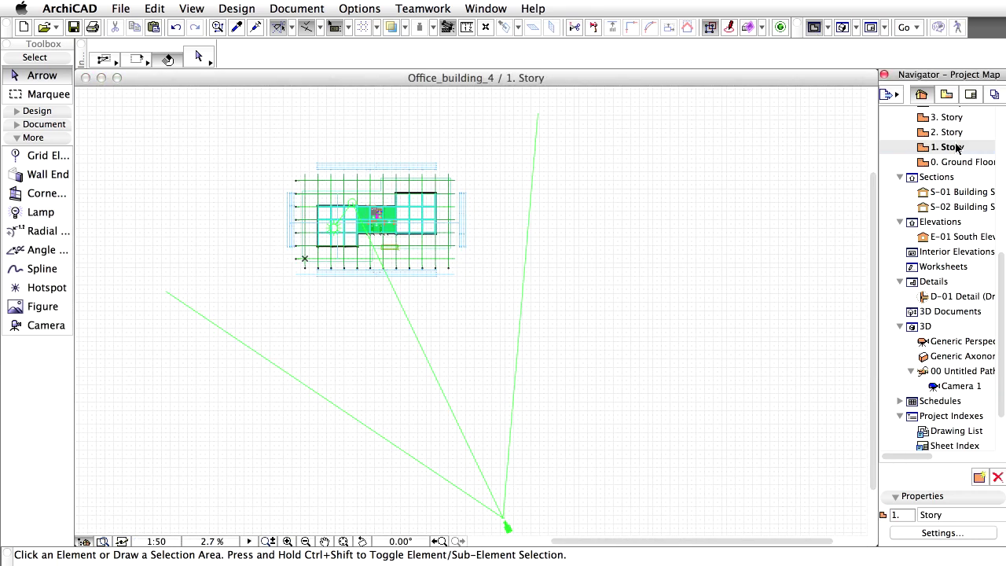
# Make Lightworks 17 Sun Object 17 the default lamp with light intensity 40
pyautogui.doubleClick(57, 213)
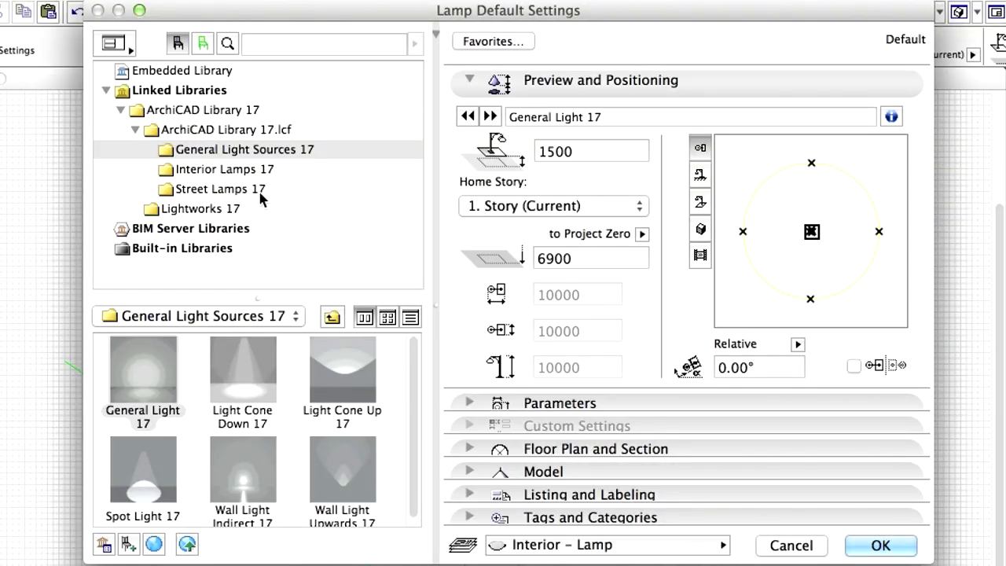
pyautogui.click(226, 209)
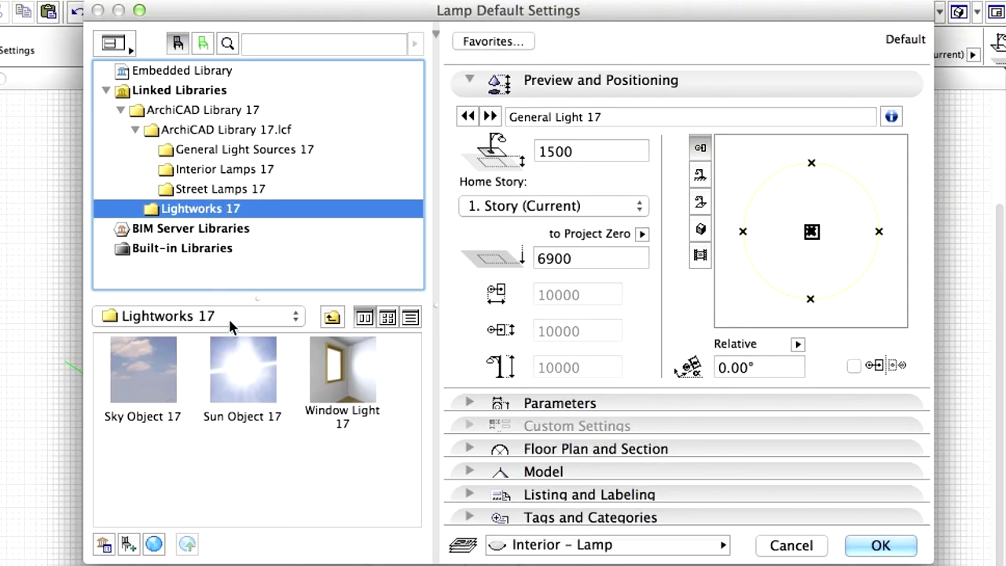
pyautogui.click(253, 369)
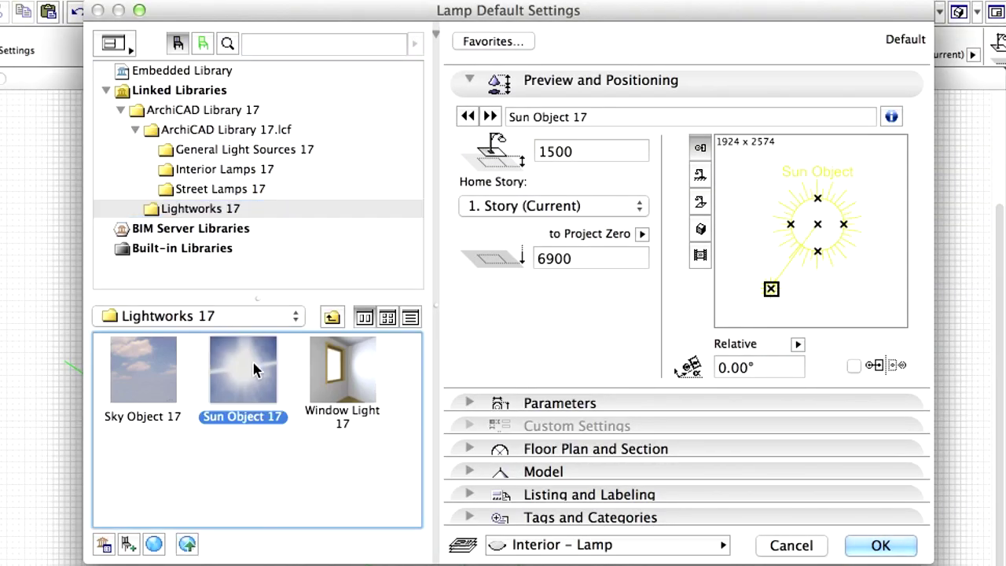
pyautogui.click(470, 403)
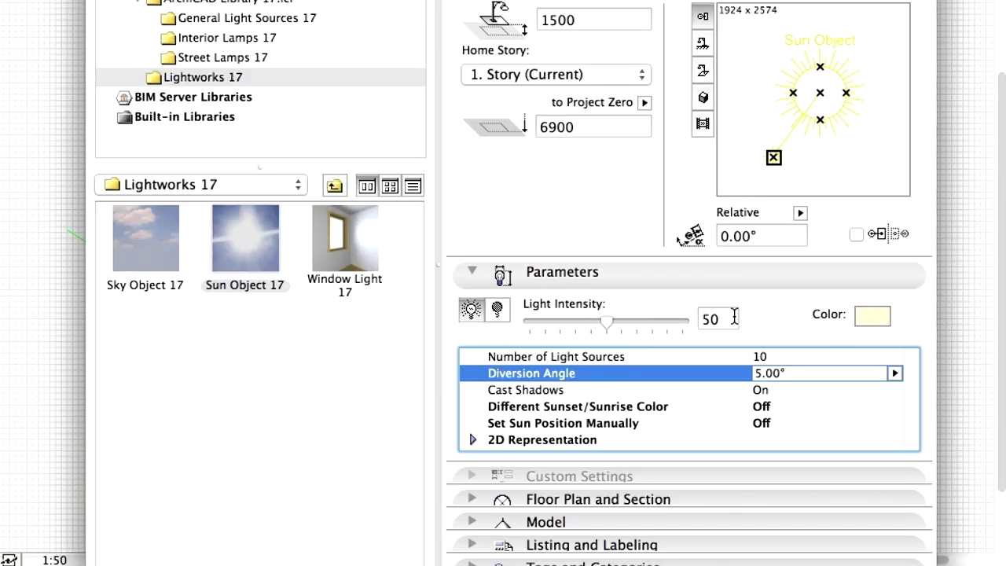
pyautogui.click(689, 317)
pyautogui.write('40')
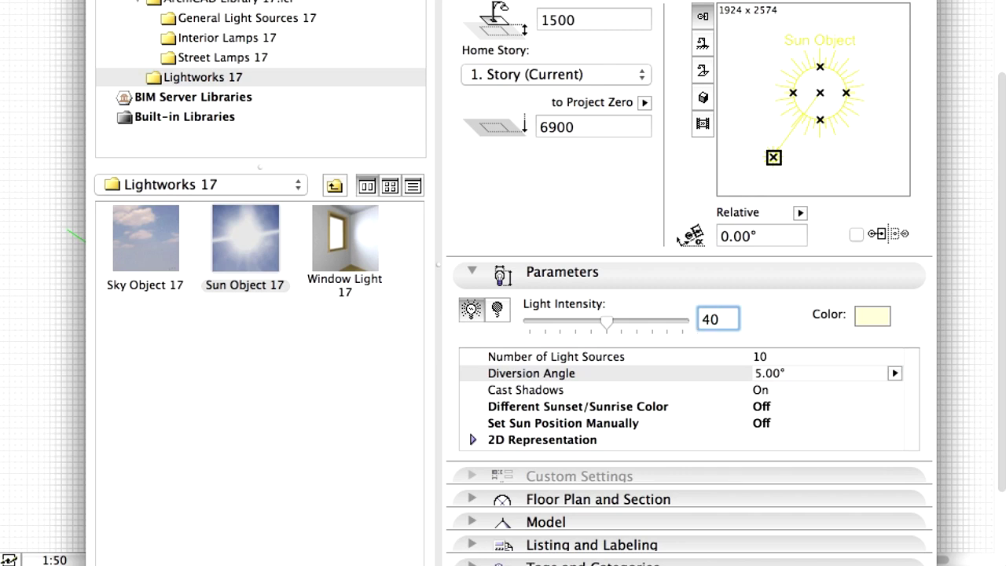
pyautogui.press('Return')
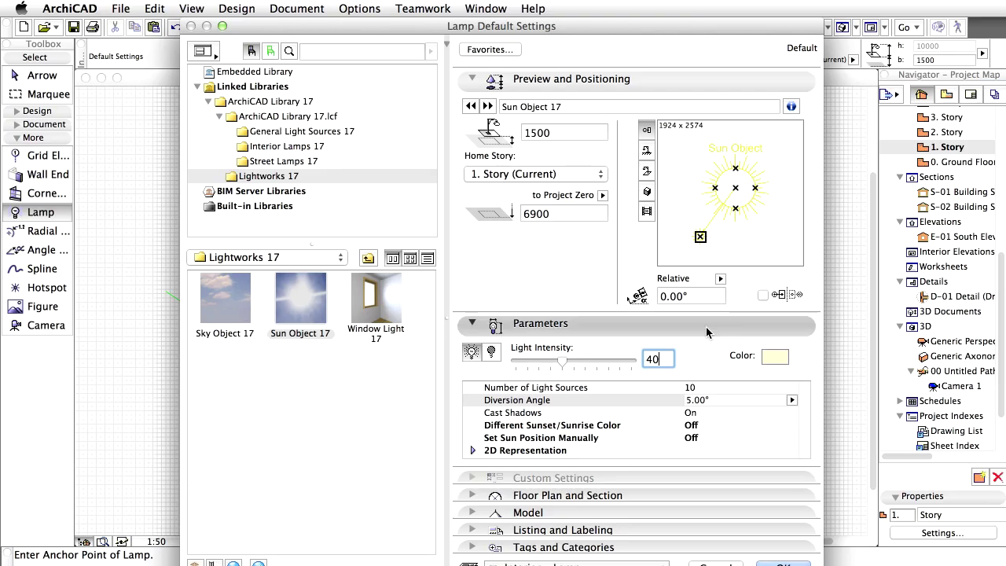
pyautogui.click(708, 323)
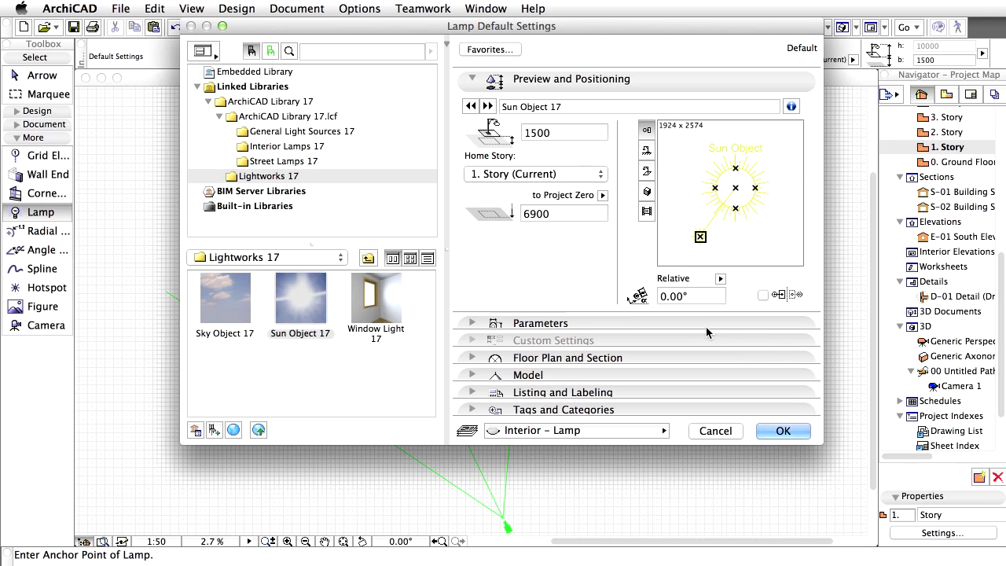
# Place the Sun Object 17 lamp at 6900 elevation and reveal the hidden Interior - Lamp layer
pyautogui.click(783, 431)
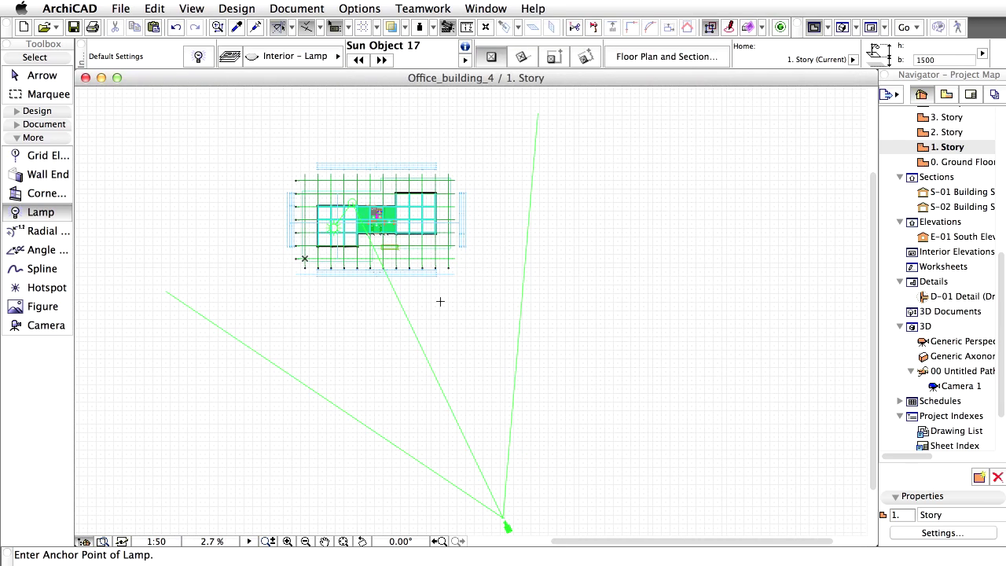
pyautogui.click(368, 347)
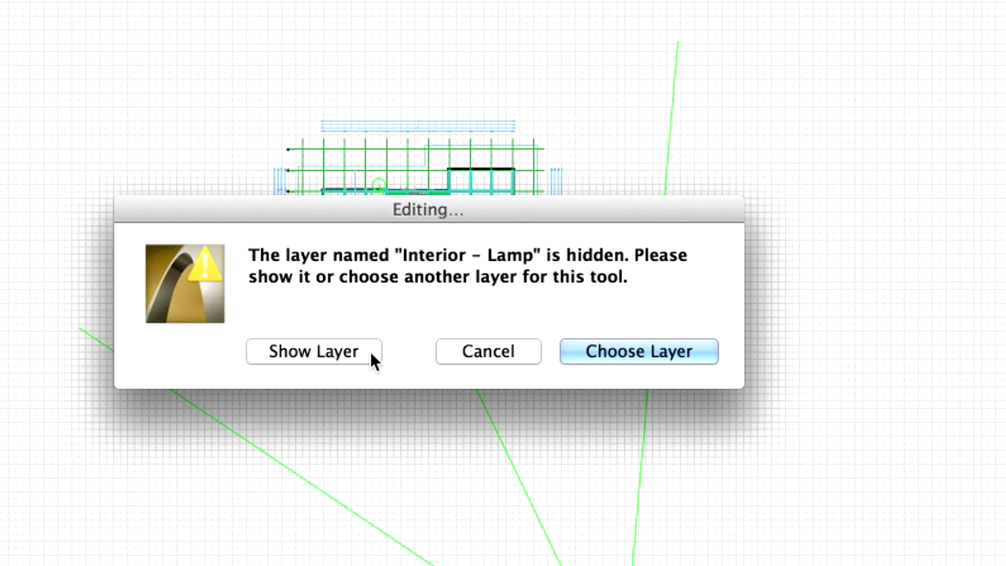
pyautogui.click(654, 320)
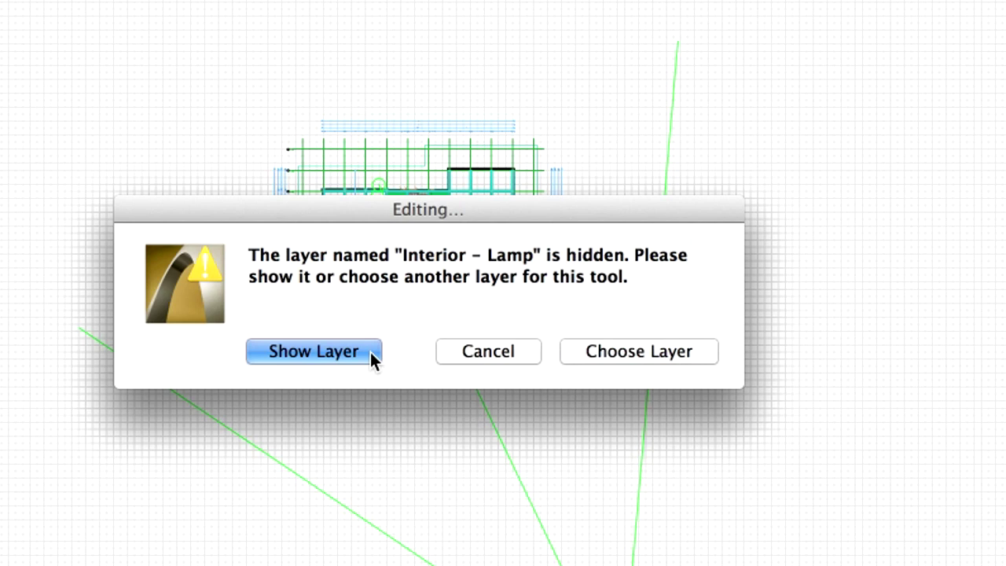
pyautogui.click(370, 351)
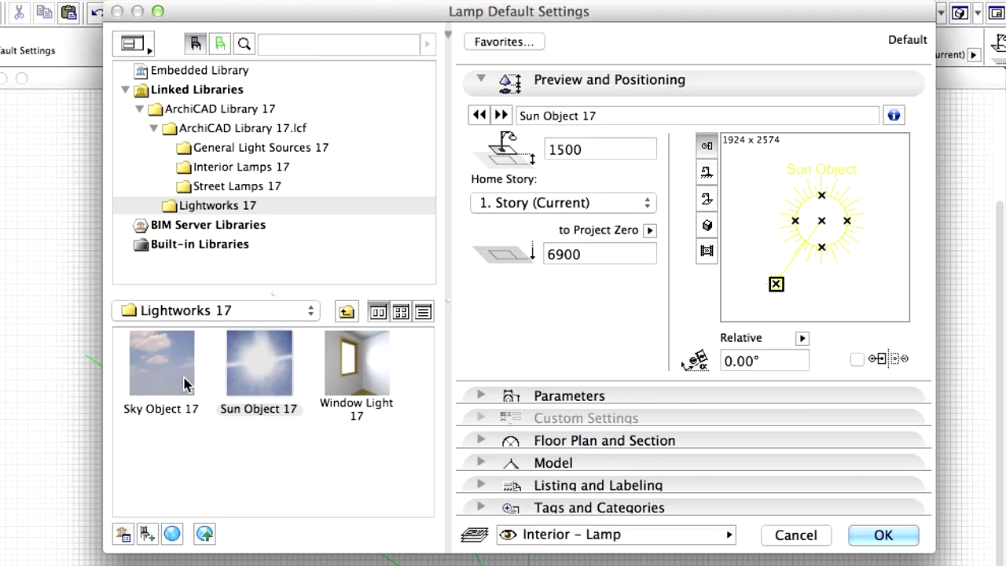
# Configure a Sky Object 17 lamp with light intensity 75 and a pale blue colour
pyautogui.click(184, 383)
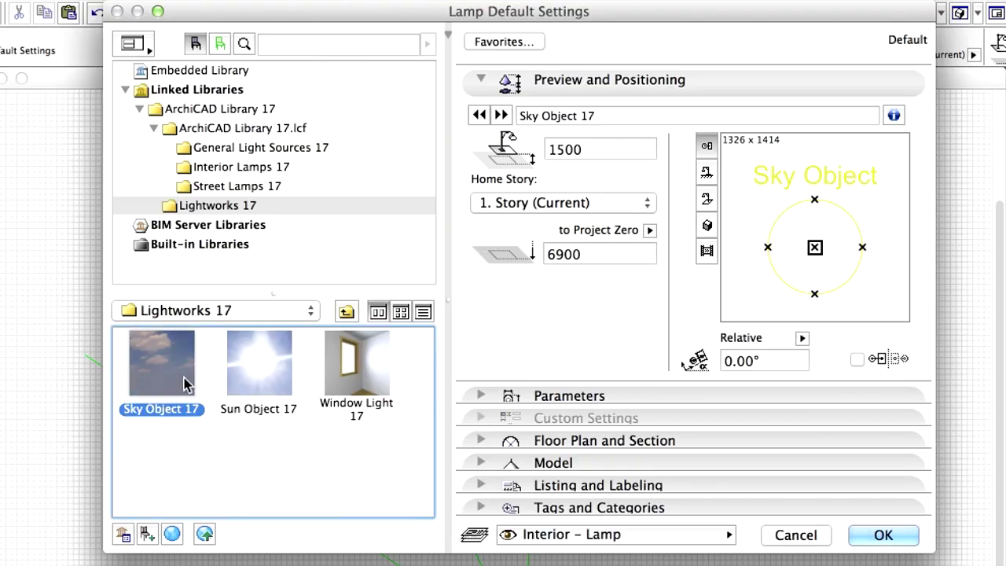
pyautogui.click(482, 396)
pyautogui.click(712, 443)
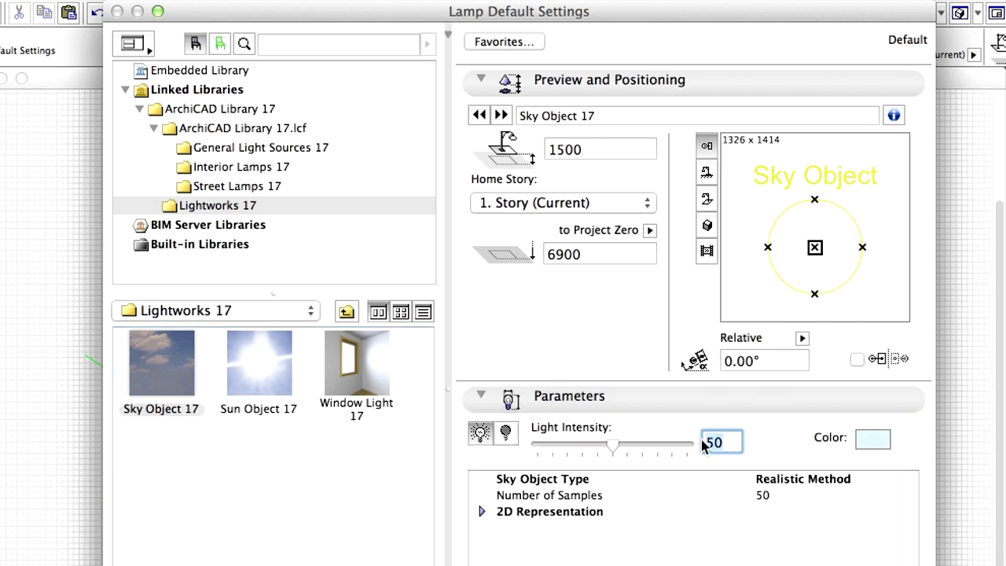
pyautogui.write('75')
pyautogui.press('Tab')
pyautogui.click(879, 438)
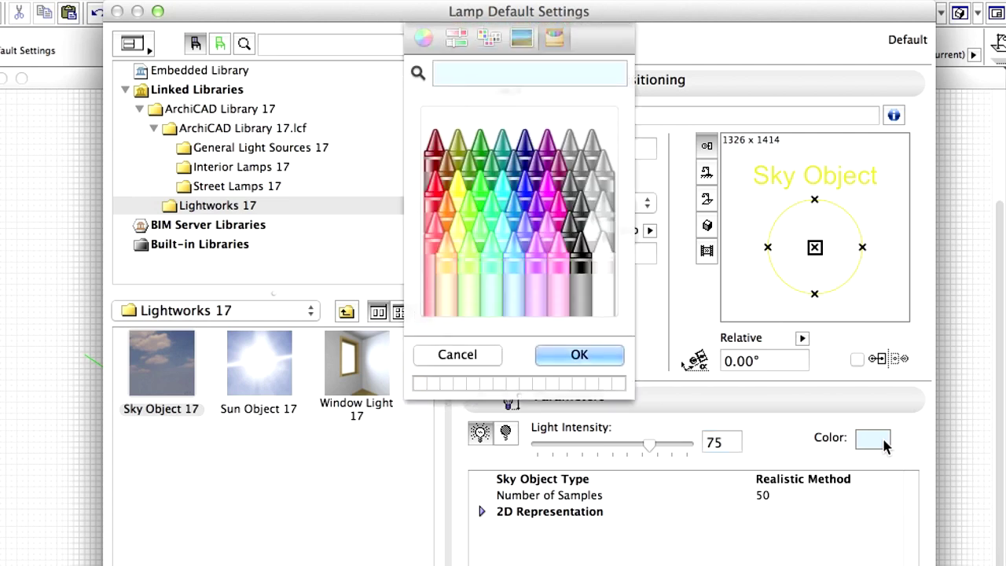
pyautogui.click(618, 358)
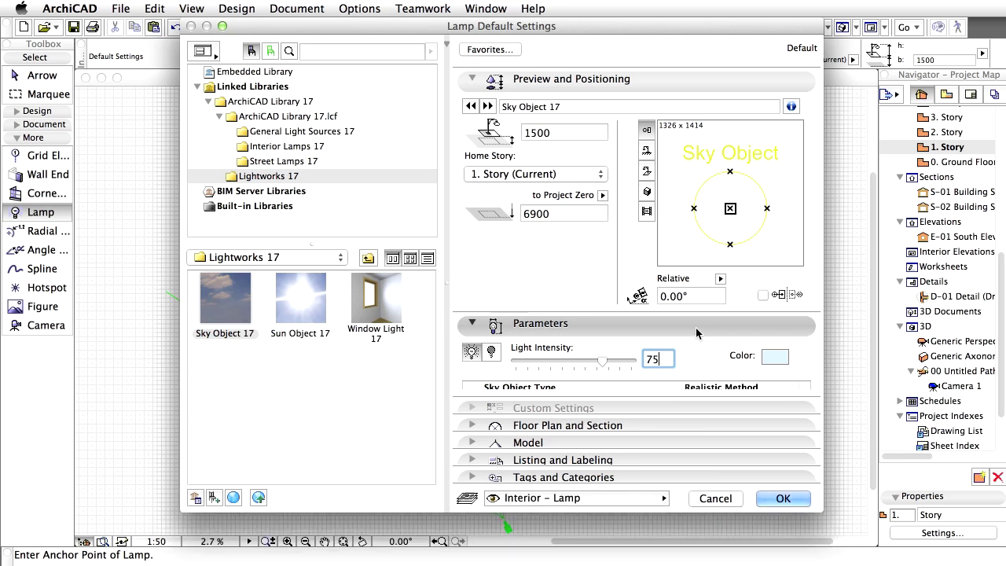
pyautogui.click(697, 324)
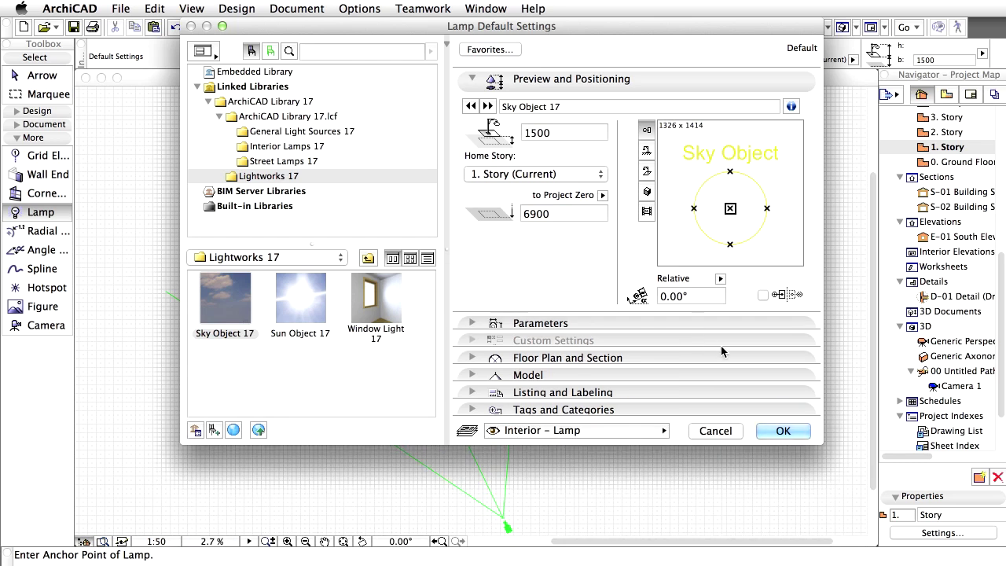
pyautogui.click(797, 432)
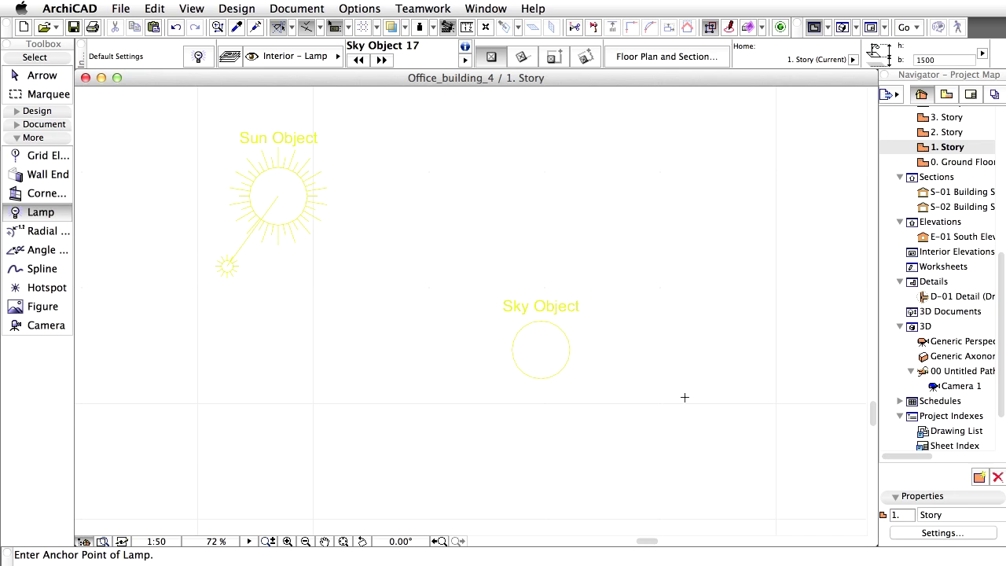
# Select Camera 1 in the Navigator Project Map
pyautogui.click(954, 387)
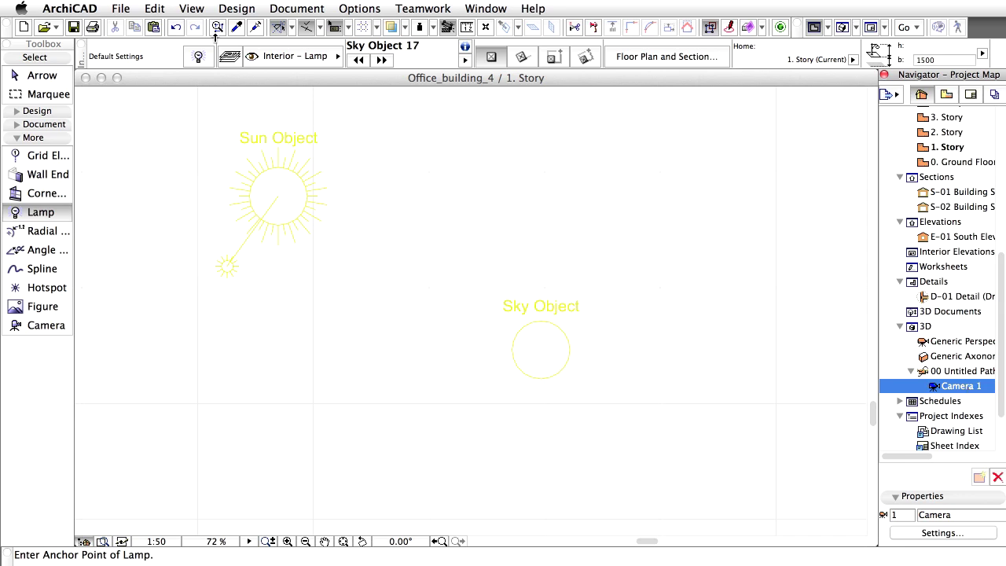
# Run a LightWorks PhotoRender Projection of Camera 1 showing the tower against cloudy sky
pyautogui.click(273, 8)
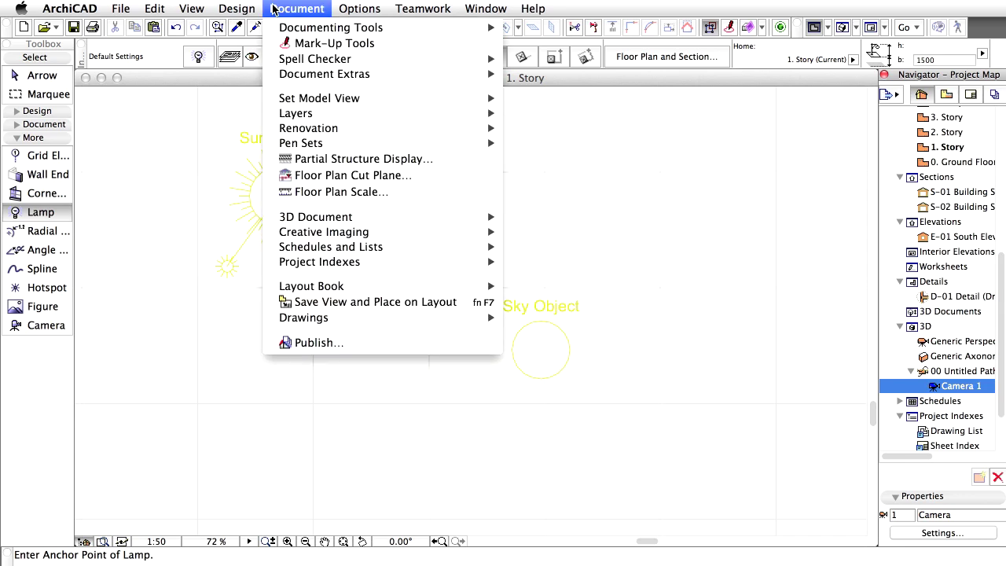
pyautogui.moveTo(274, 335)
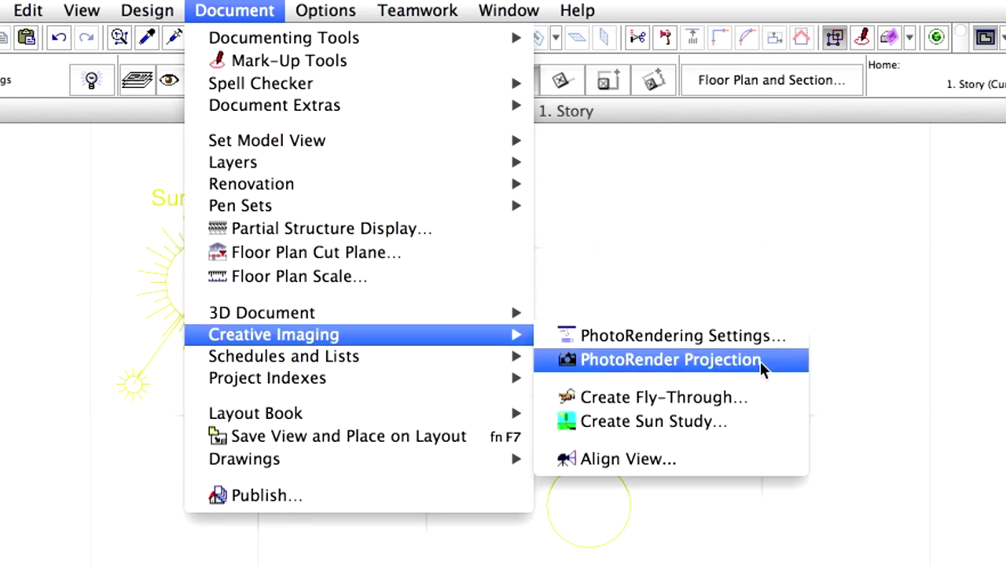
pyautogui.click(760, 361)
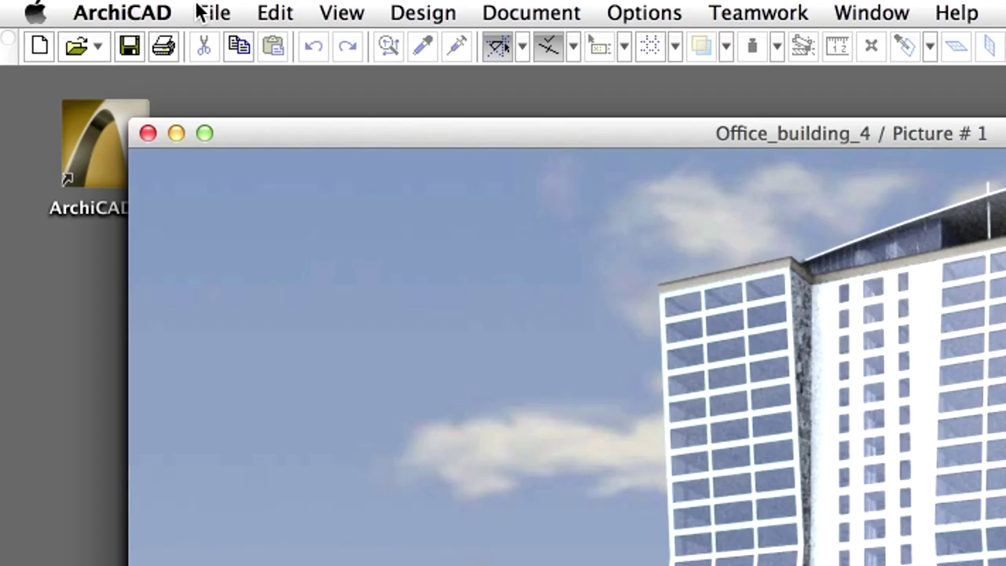
pyautogui.click(112, 6)
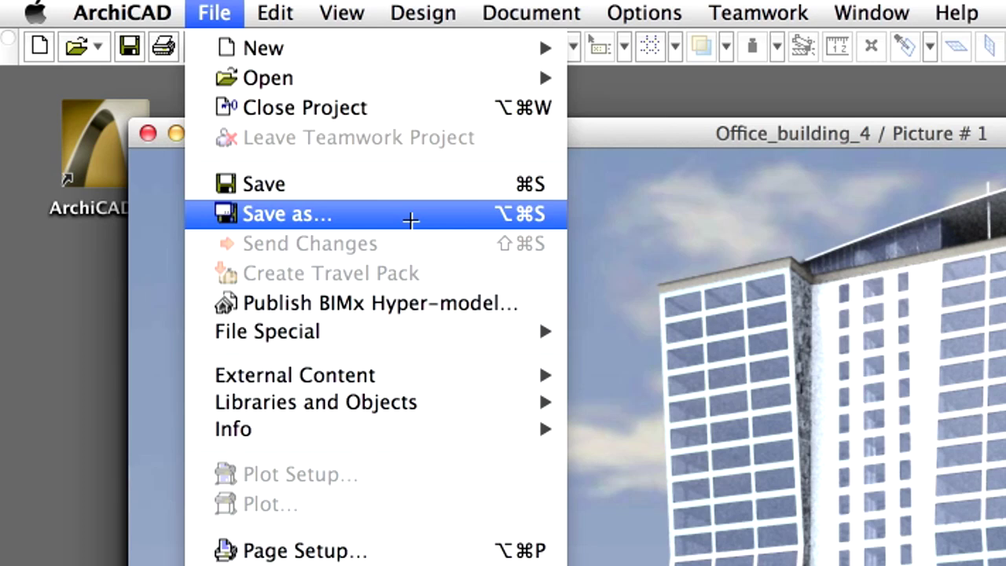
# Name the render 'Office_building_4 LW render' and set the save format to JPEG image
pyautogui.click(410, 221)
pyautogui.click(441, 41)
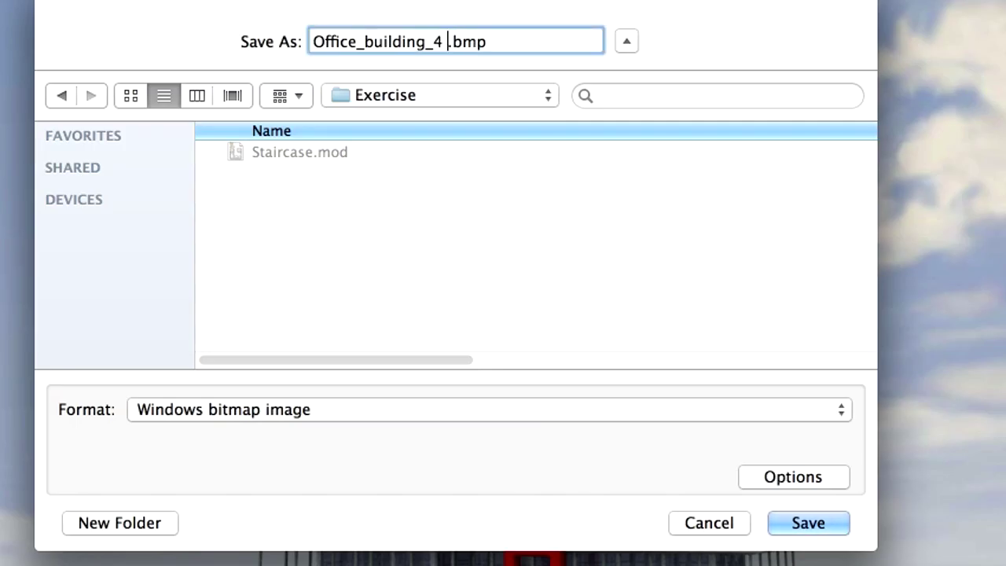
pyautogui.write('LW render')
pyautogui.click(449, 410)
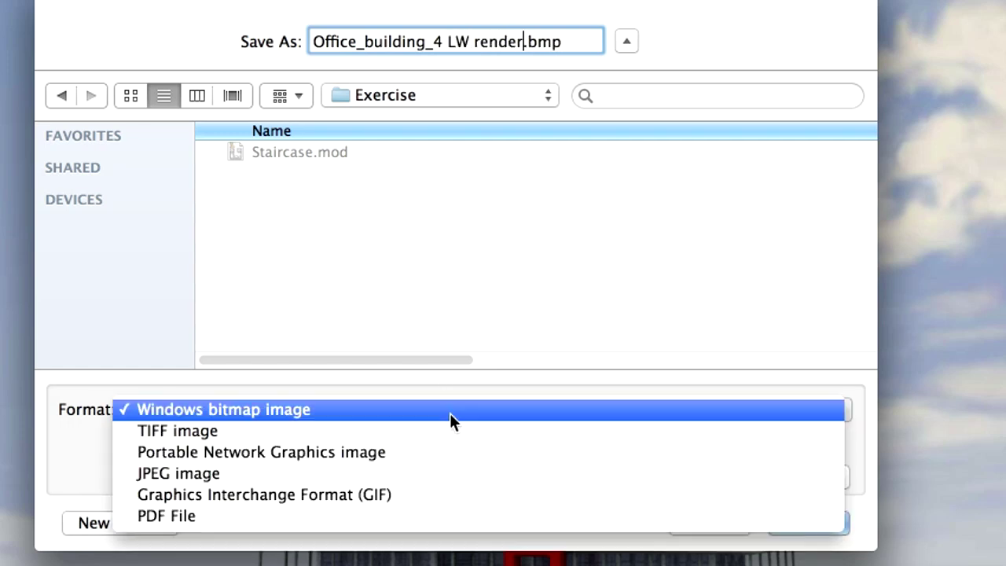
pyautogui.click(462, 474)
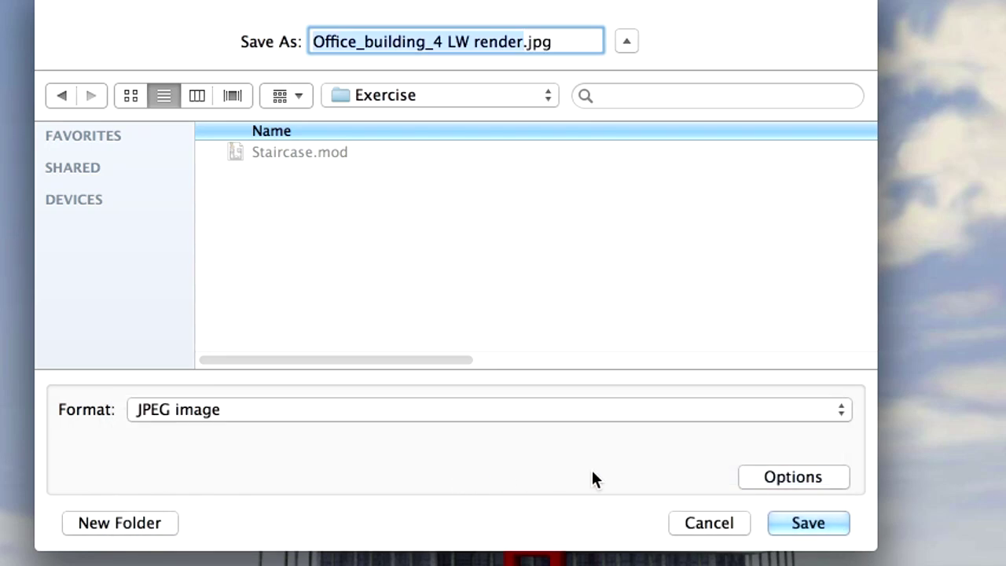